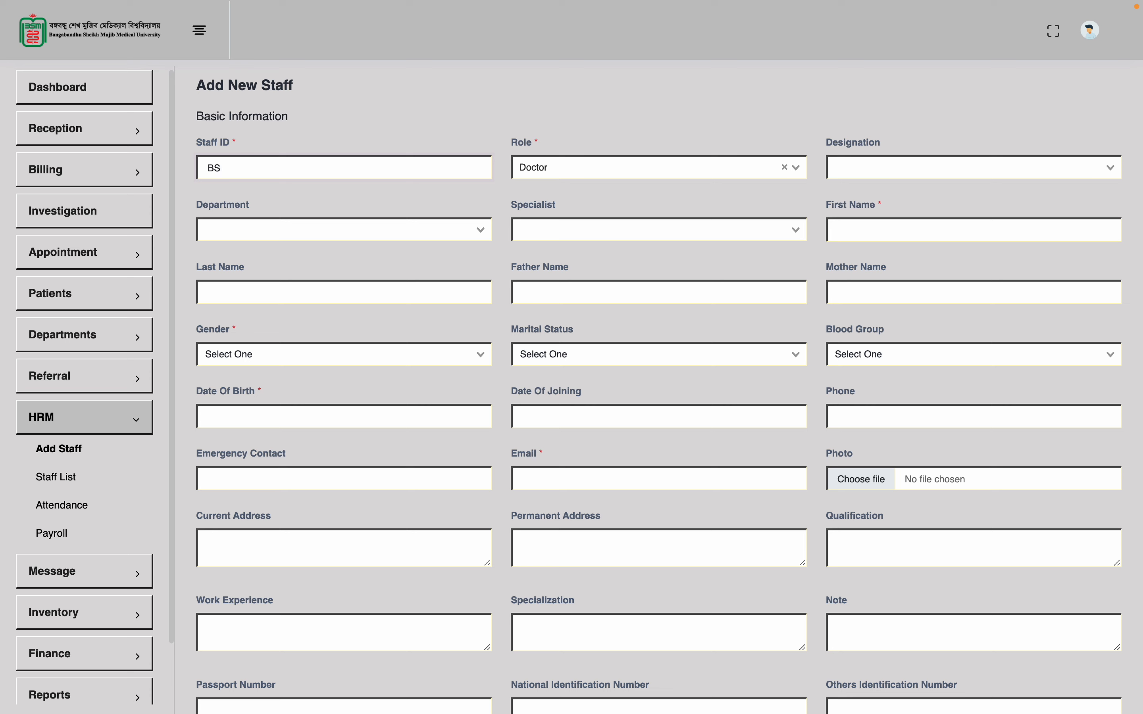
Finish entering the new doctor's staff ID in the Staff ID field
type("MMU008")
Keep Role as Doctor, leave Designation unchosen, and type the doctor's name into First Name
left_click(643, 163)
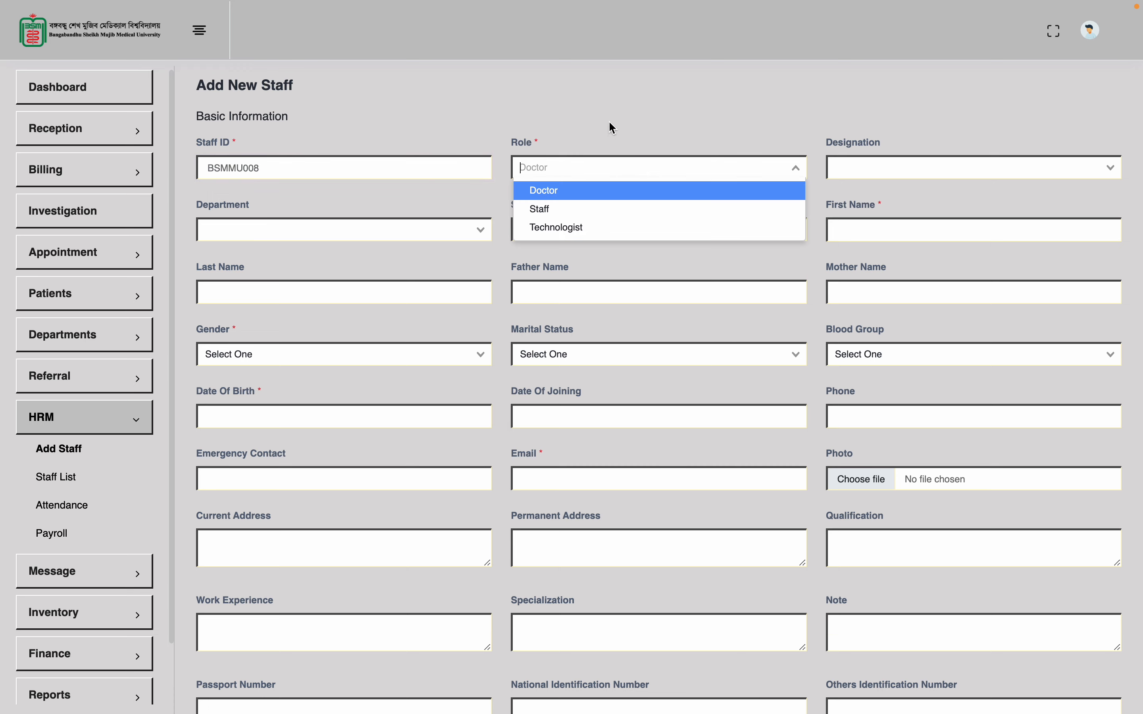
left_click(595, 194)
left_click(916, 161)
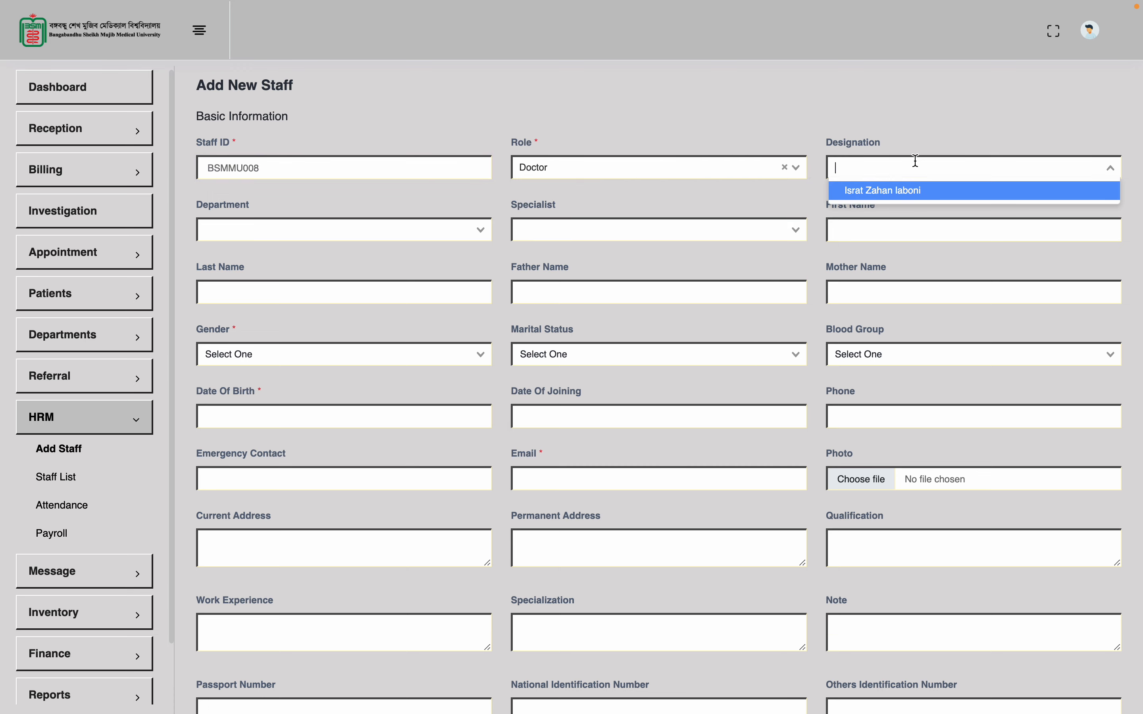
left_click(932, 107)
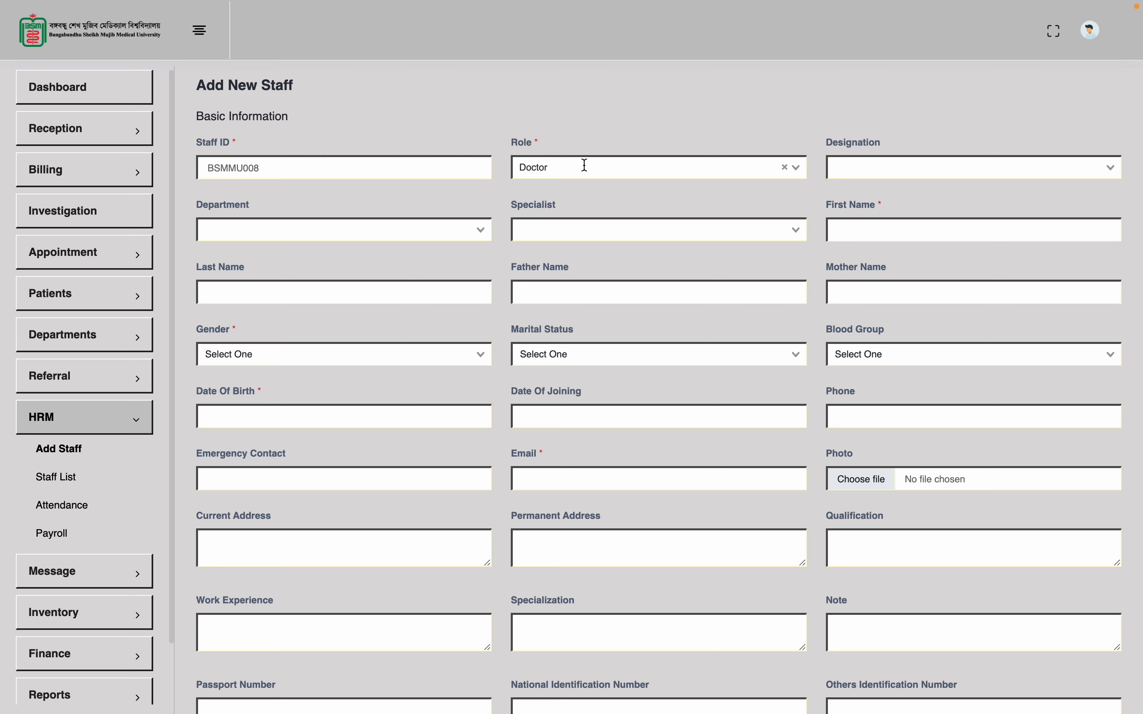
left_click(875, 235)
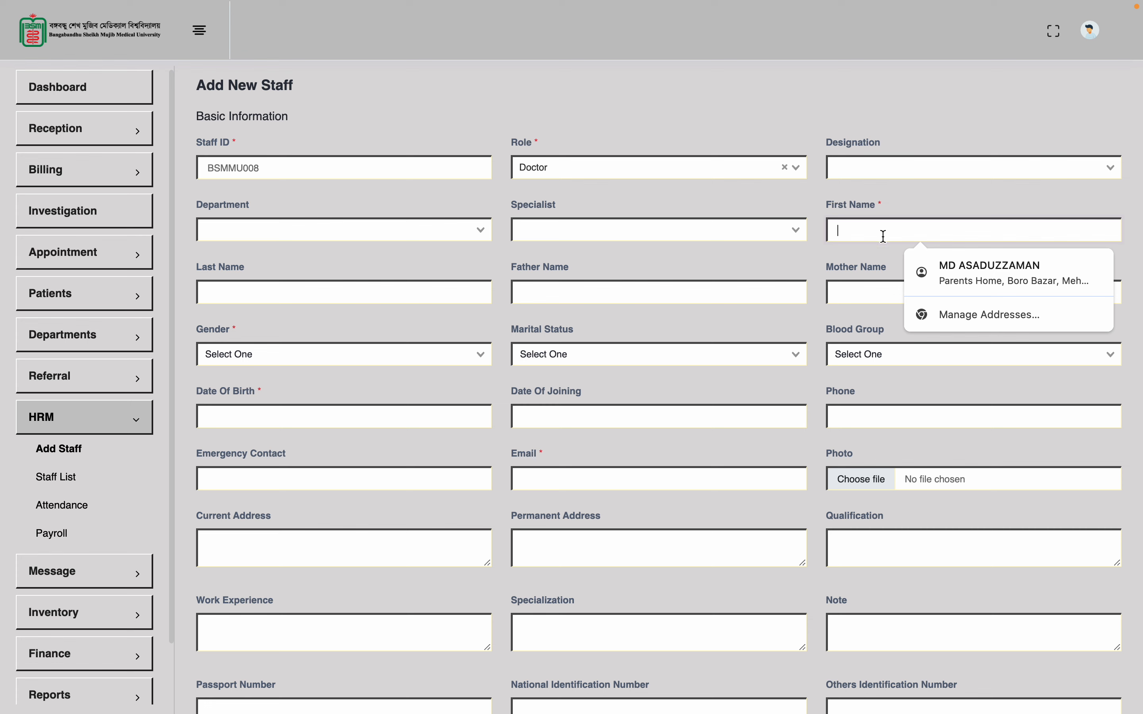
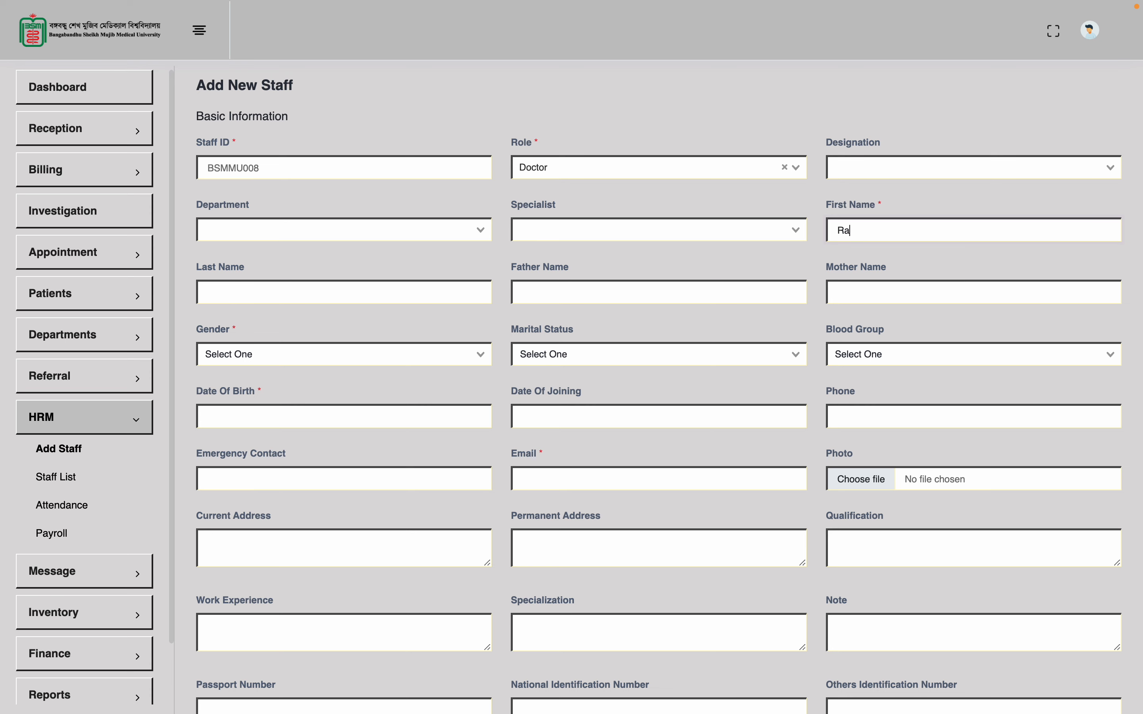
Choose Male as gender and pick 2 January 2017 as the date of birth
left_click(447, 355)
left_click(328, 382)
left_click(321, 425)
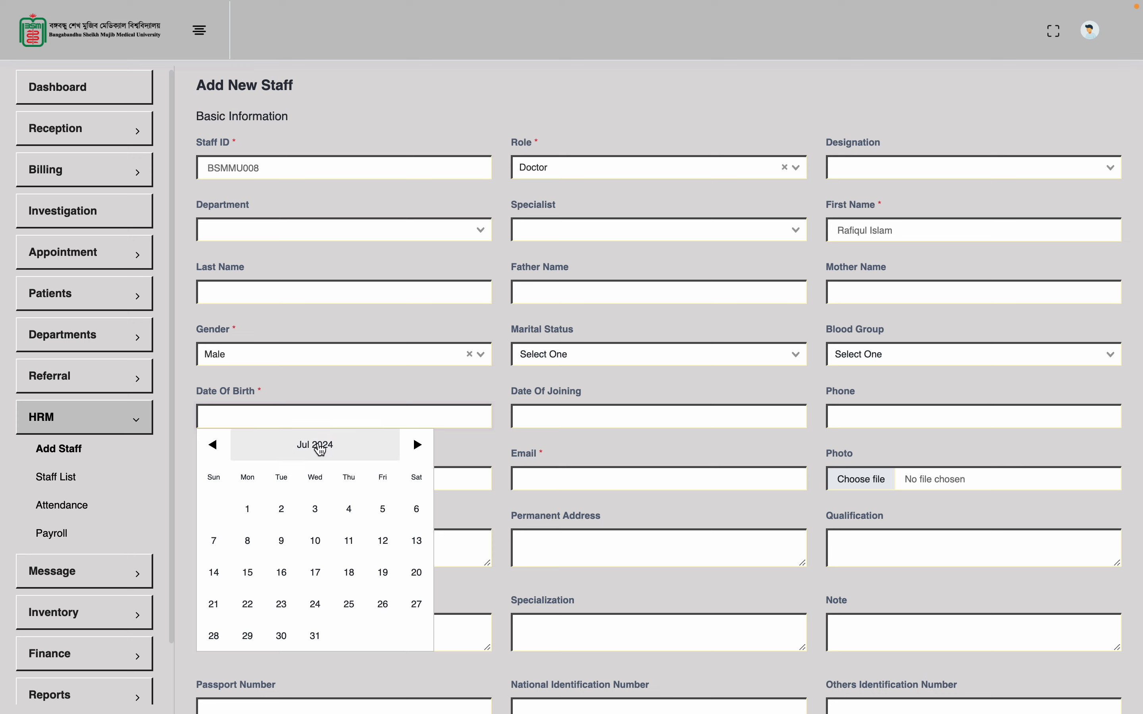
left_click(321, 448)
left_click(214, 448)
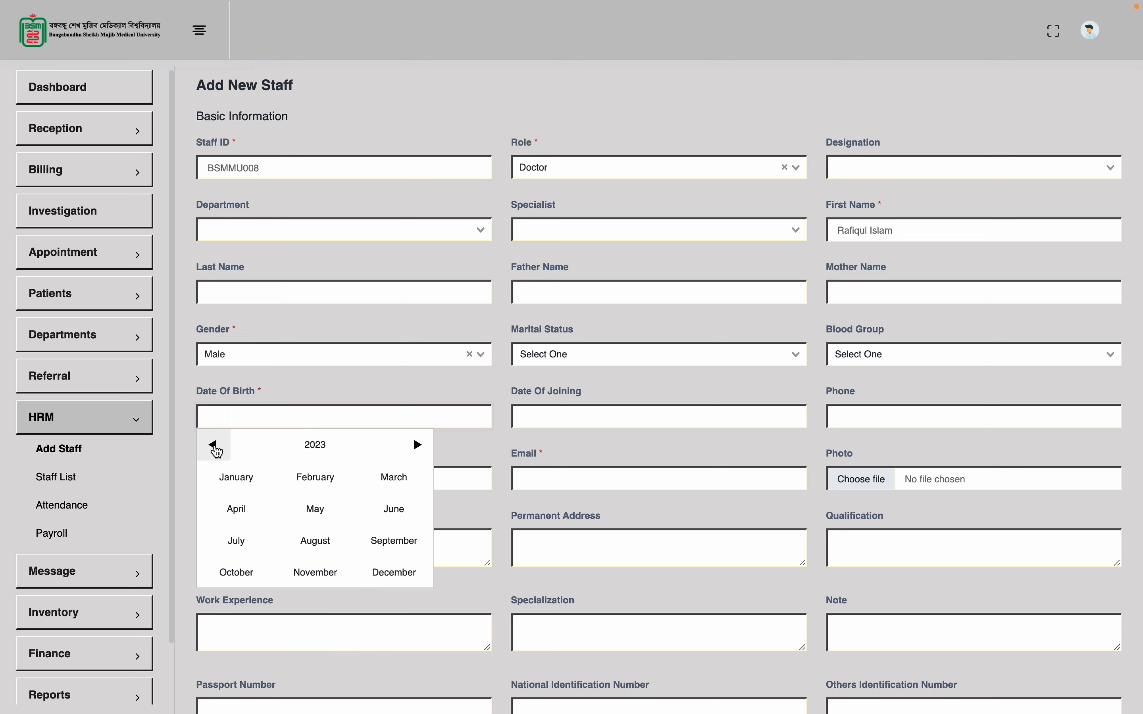
left_click(214, 447)
left_click(215, 446)
left_click(214, 446)
left_click(215, 446)
left_click(215, 446)
left_click(215, 446)
left_click(241, 481)
left_click(253, 516)
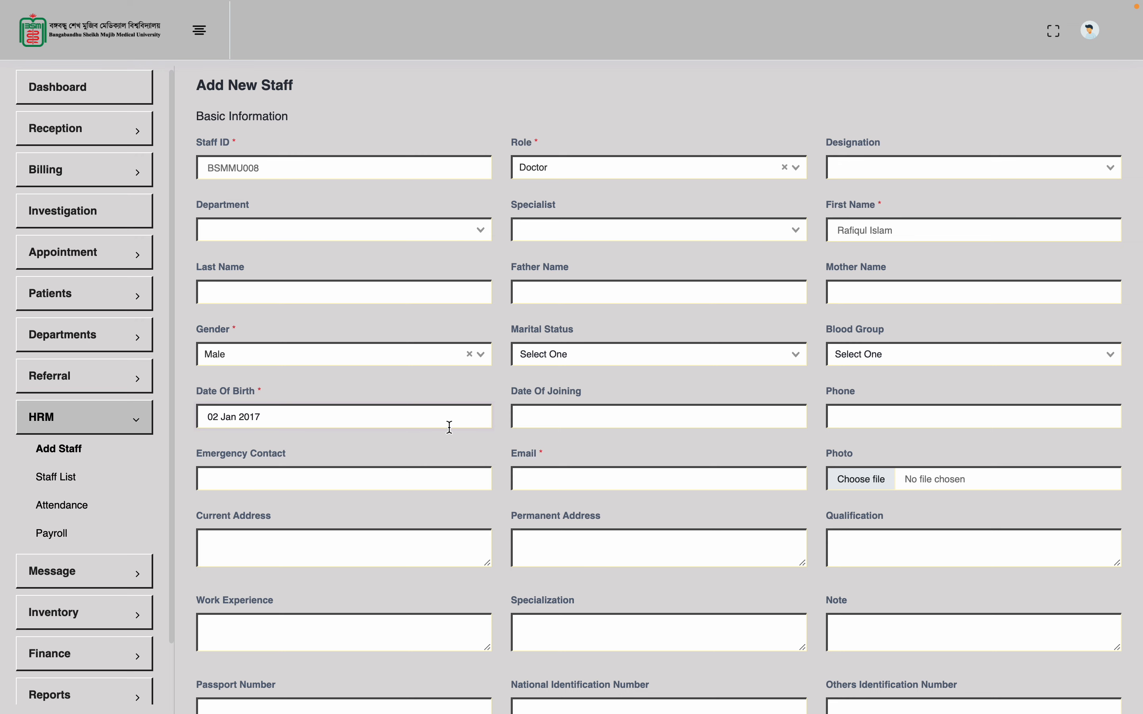
Enter the doctor's e-mail address, correcting its domain ending
left_click(576, 475)
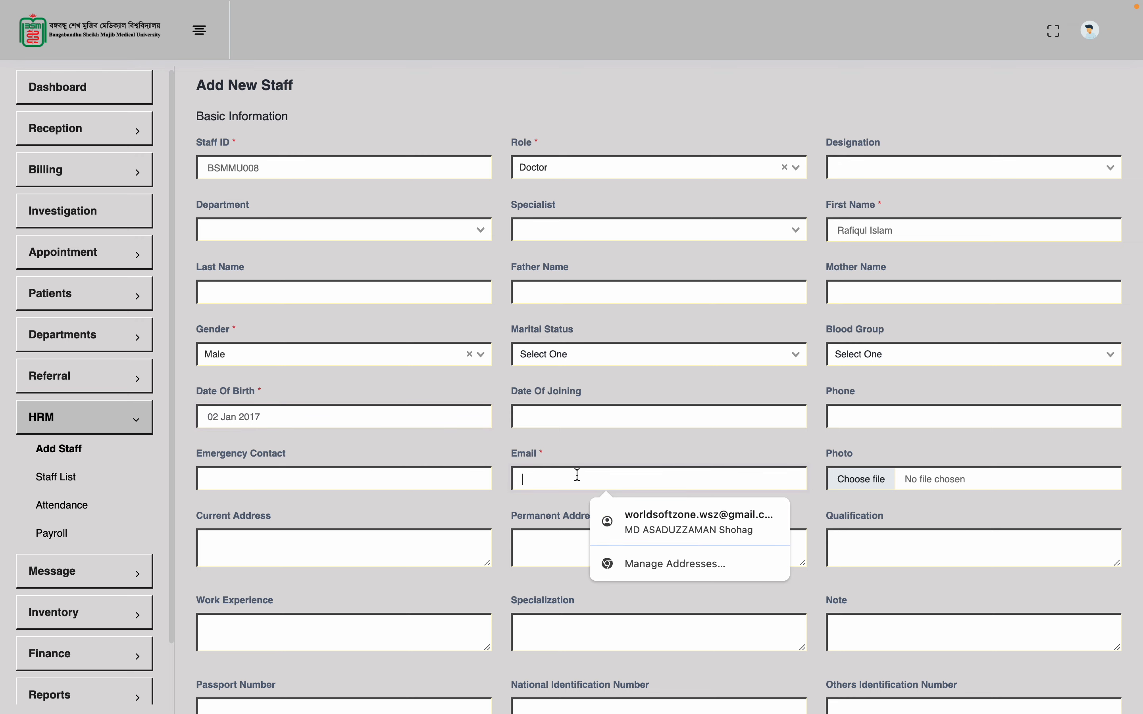
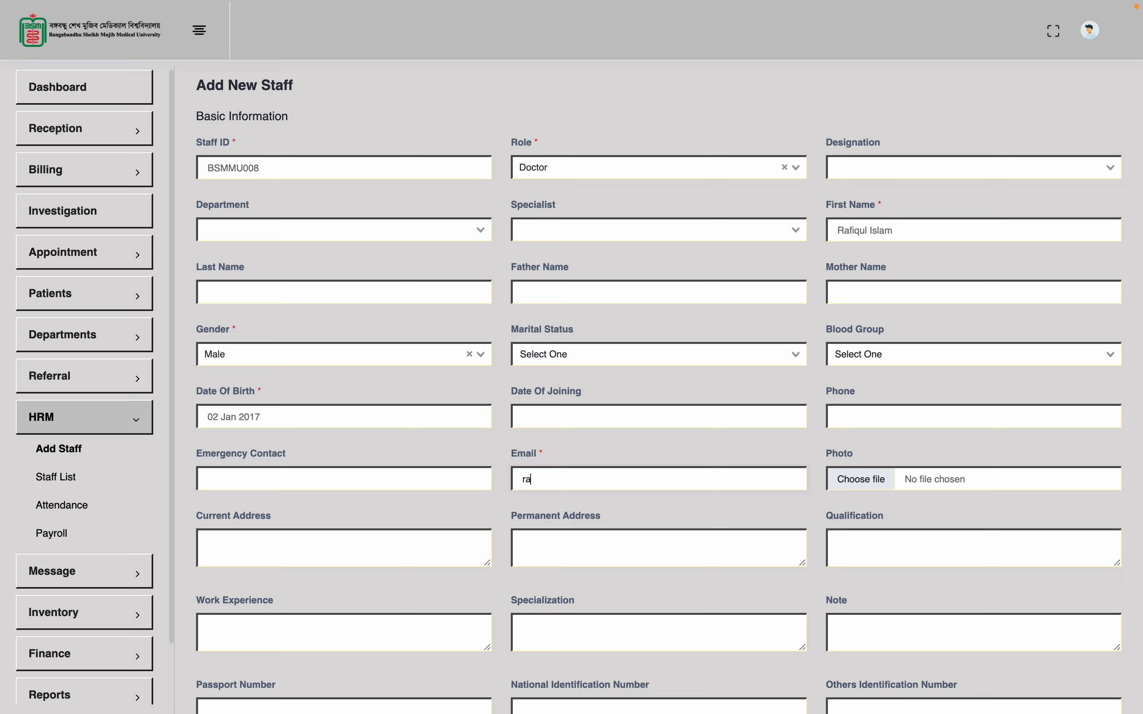
scroll(667, 526, "down", 3)
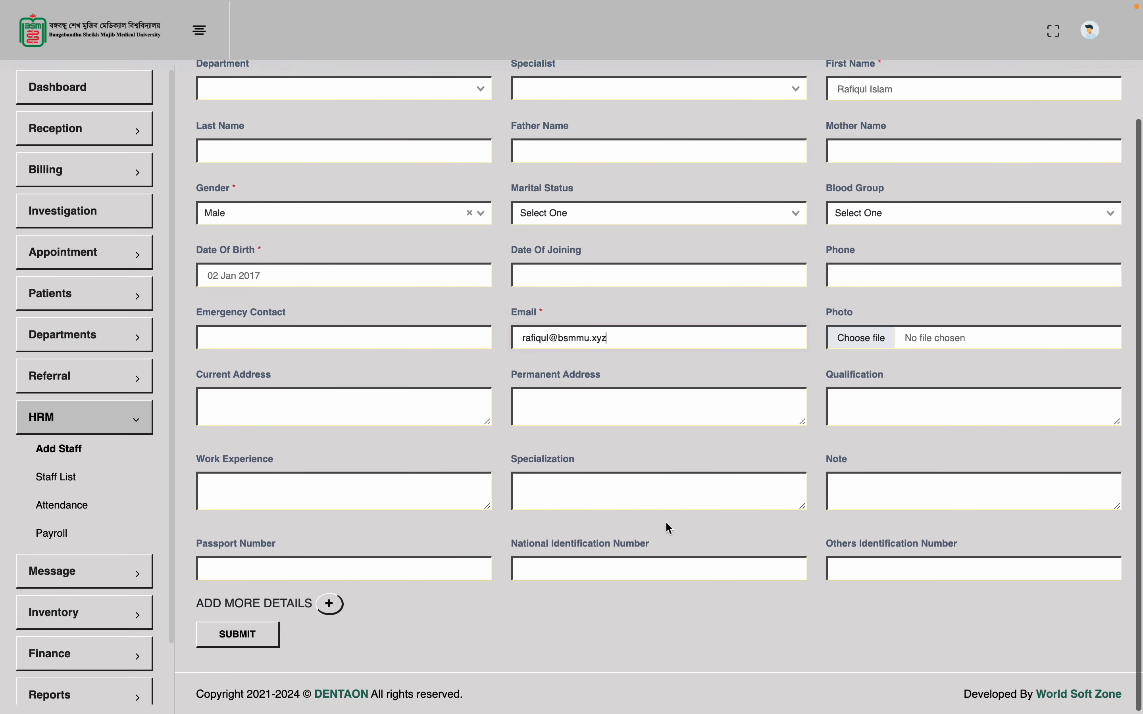
scroll(667, 526, "up", 3)
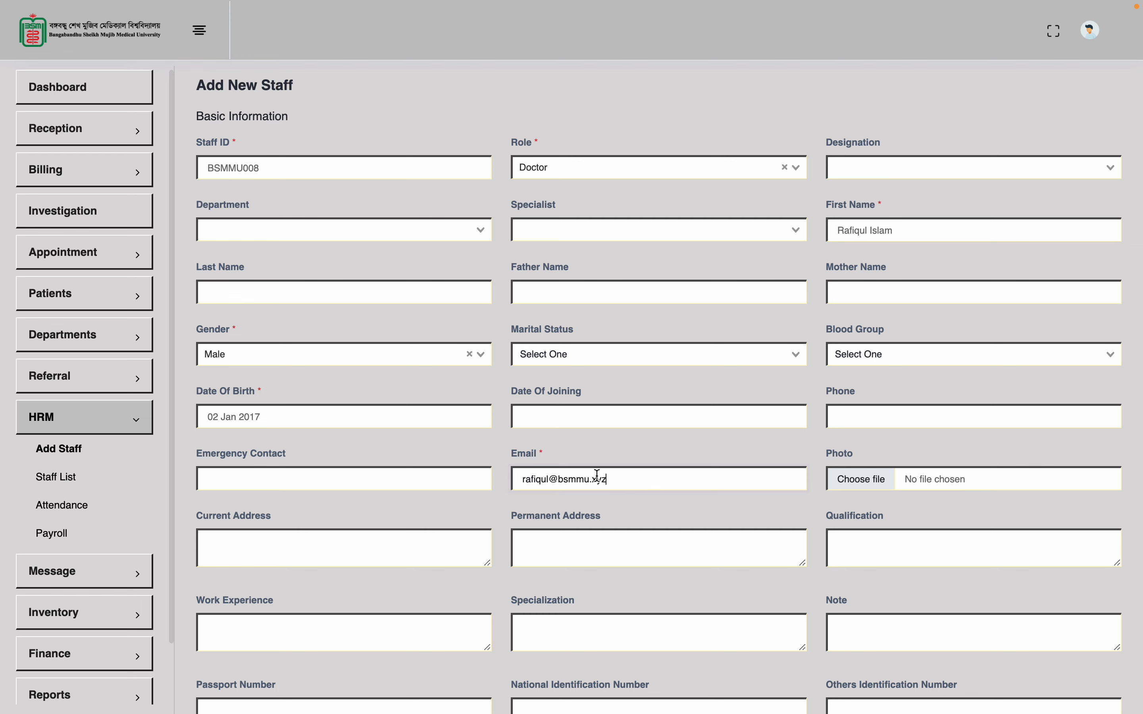
double_click(582, 478)
left_click(621, 474)
double_click(570, 479)
scroll(583, 492, "down", 1)
scroll(582, 490, "down", 3)
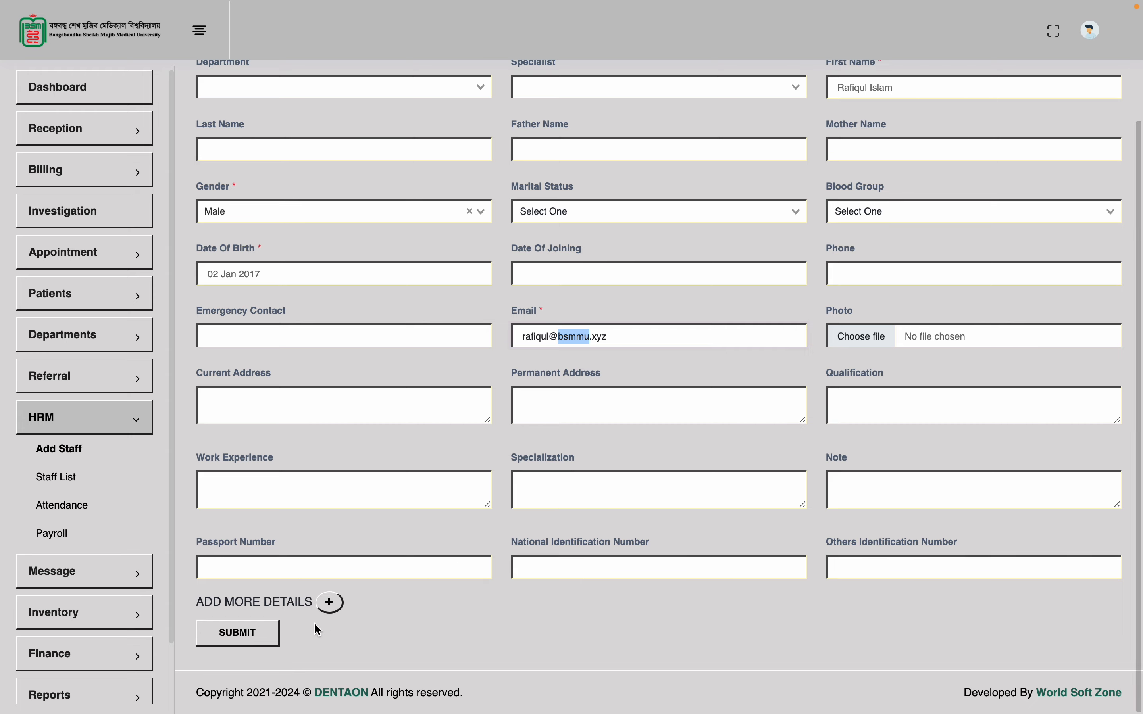
scroll(674, 356, "up", 3)
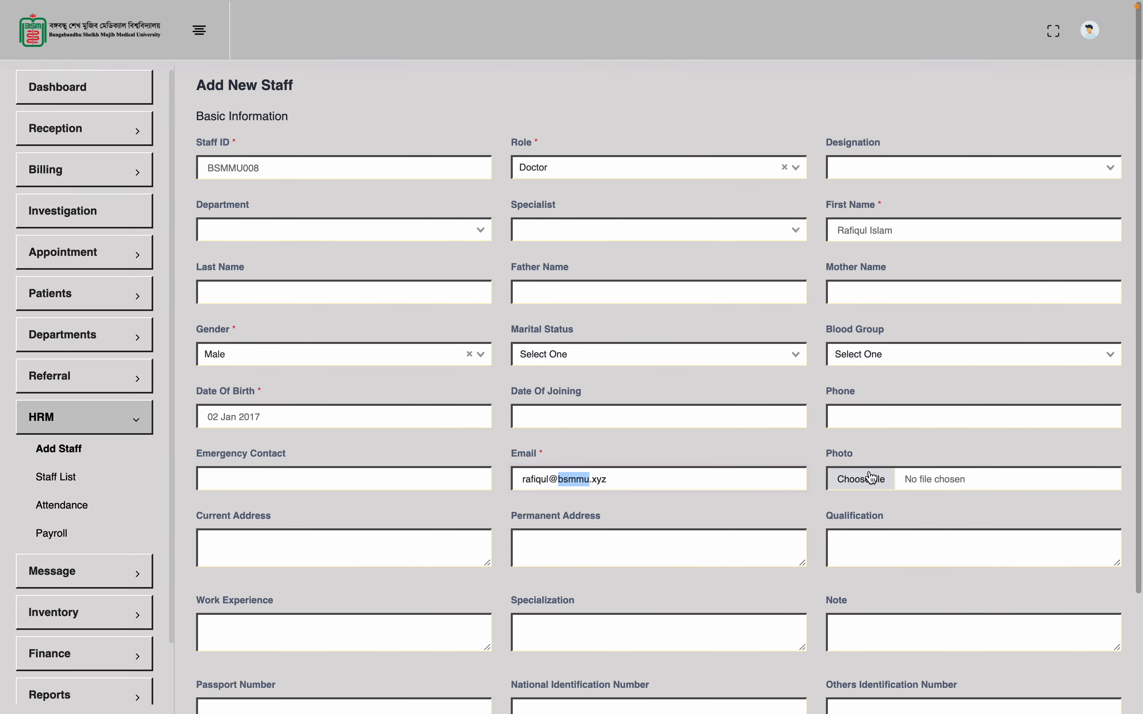
Fill in the doctor's phone number in the Phone field
left_click(908, 418)
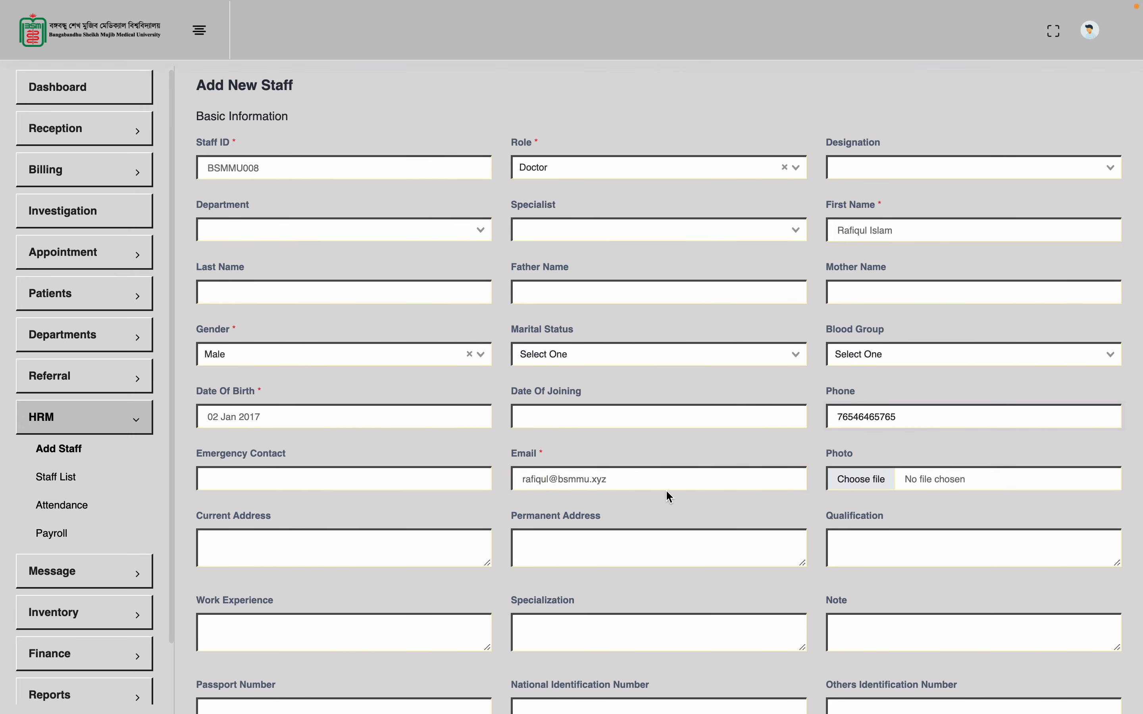
scroll(666, 489, "down", 3)
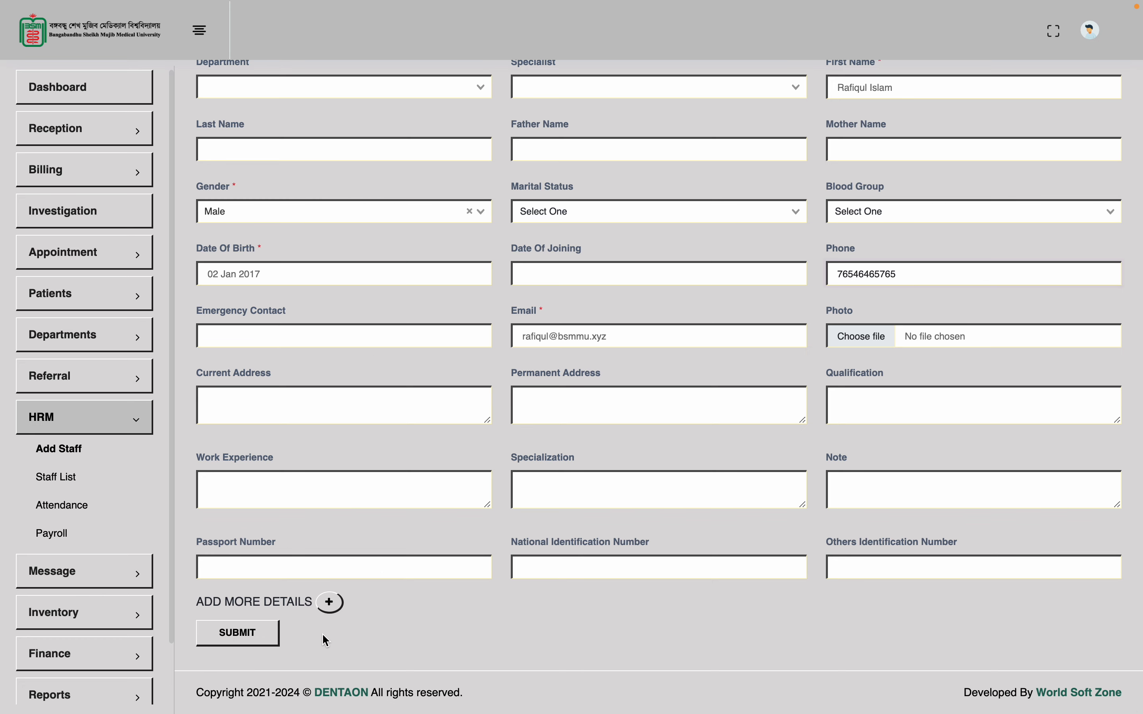
Expand ADD MORE DETAILS and look over Contract Type, Work Shift and Work Location, leaving them empty
left_click(333, 605)
scroll(333, 607, "down", 6)
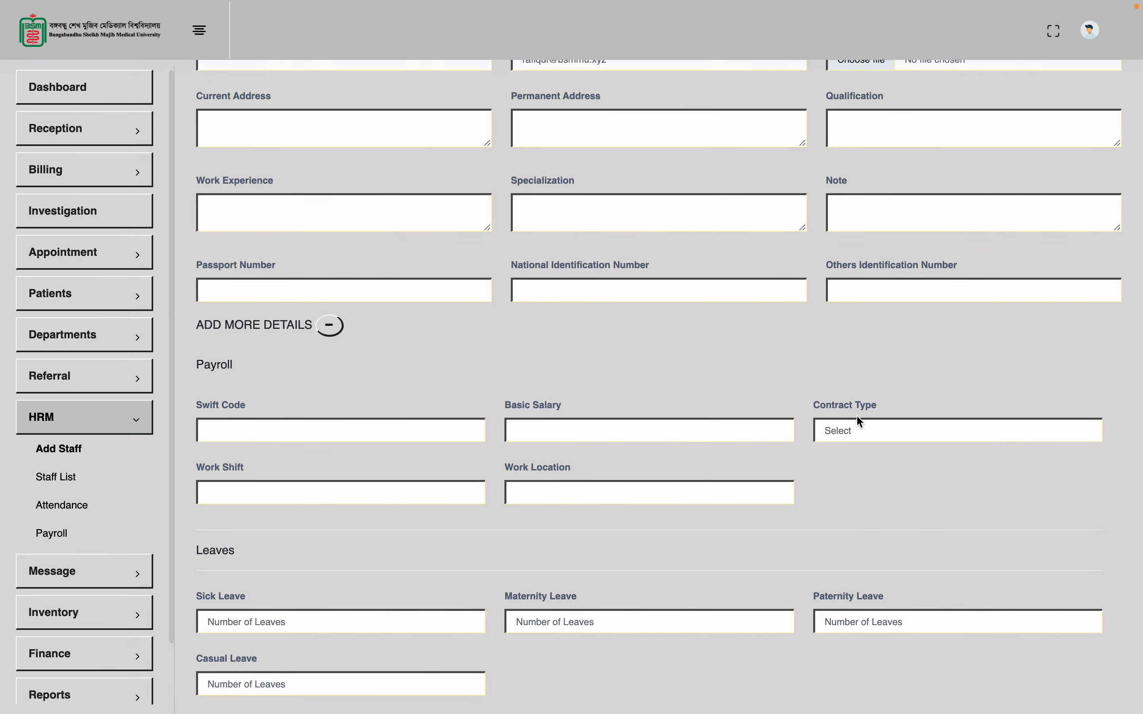
left_click(870, 430)
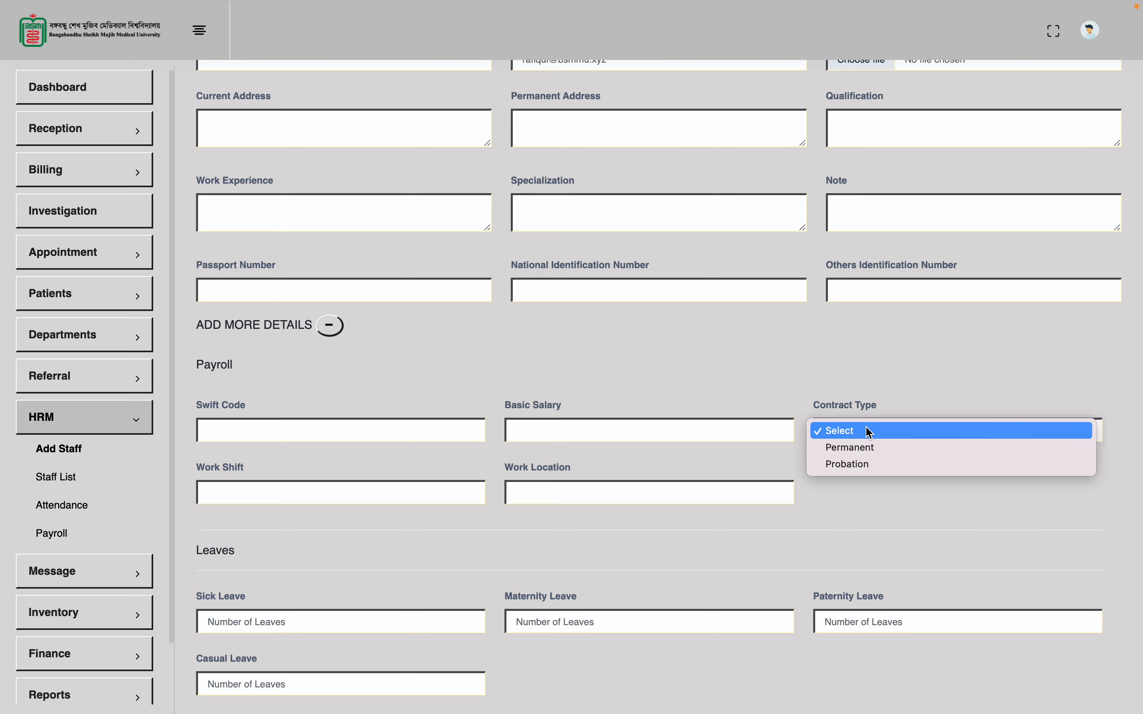
left_click(738, 463)
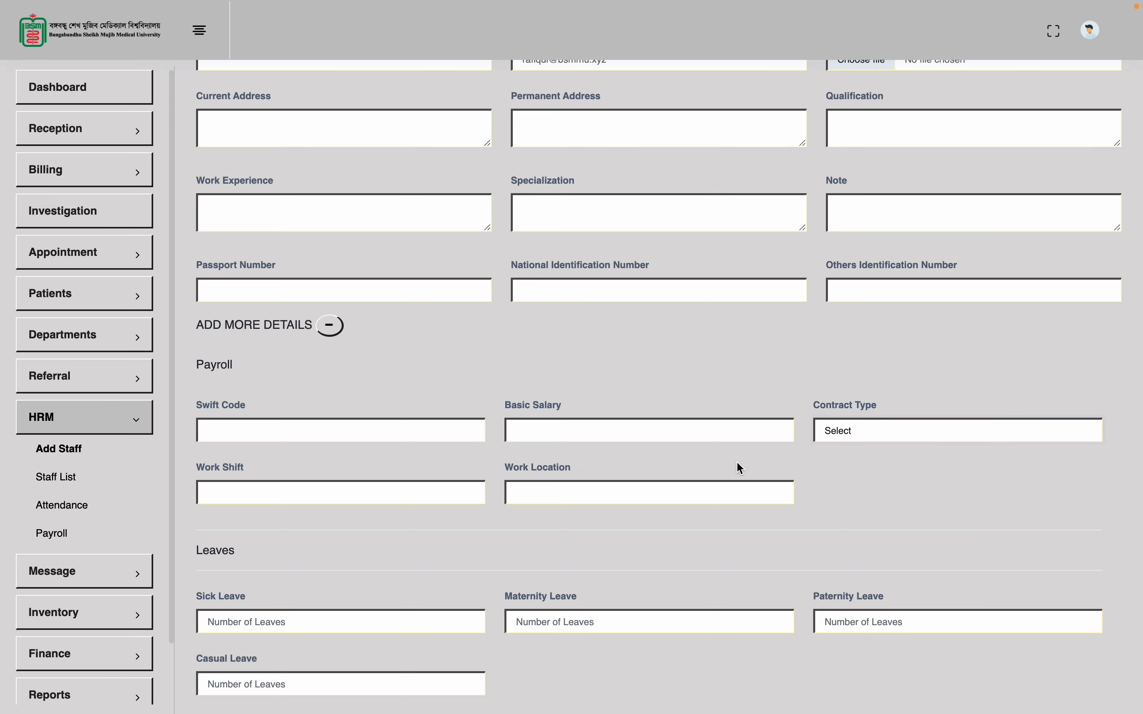
left_click(433, 490)
left_click(579, 502)
scroll(467, 567, "down", 7)
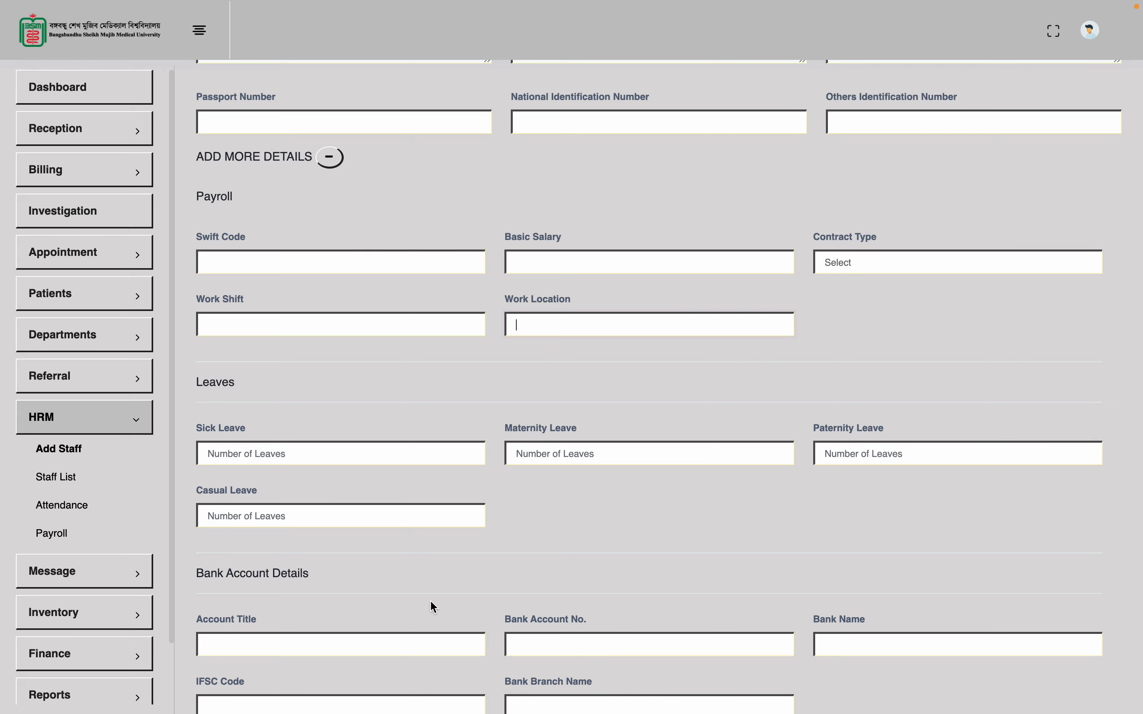
scroll(431, 604, "down", 5)
scroll(432, 604, "down", 5)
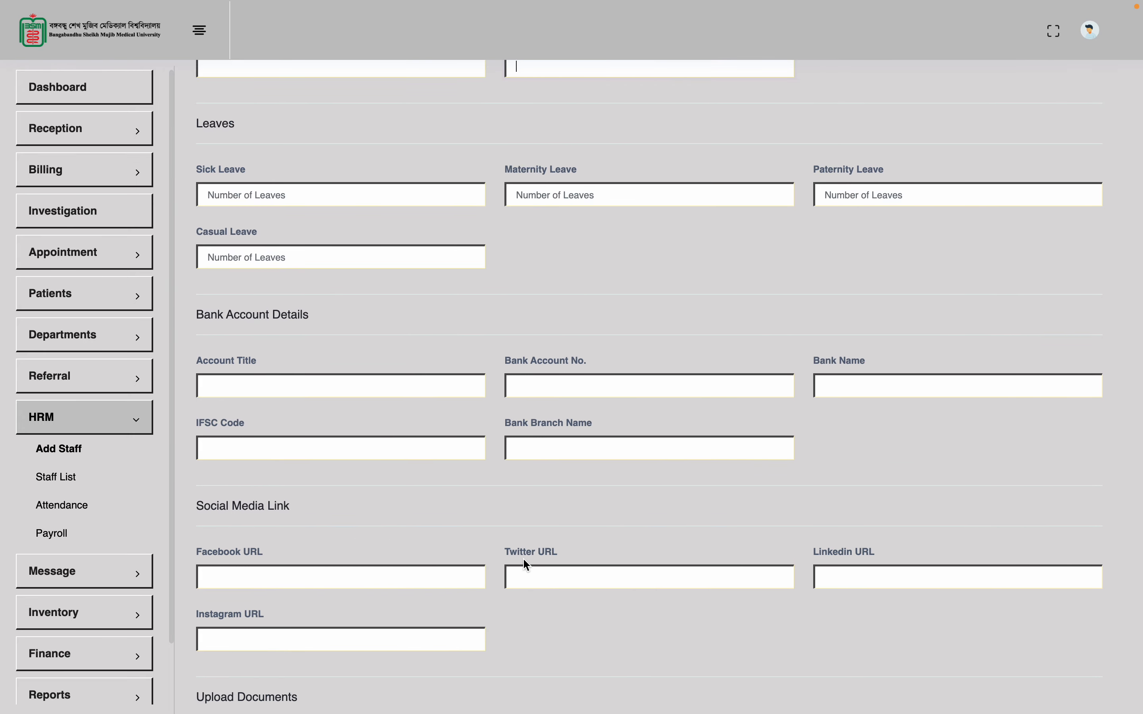
scroll(511, 622, "down", 1)
scroll(513, 626, "down", 5)
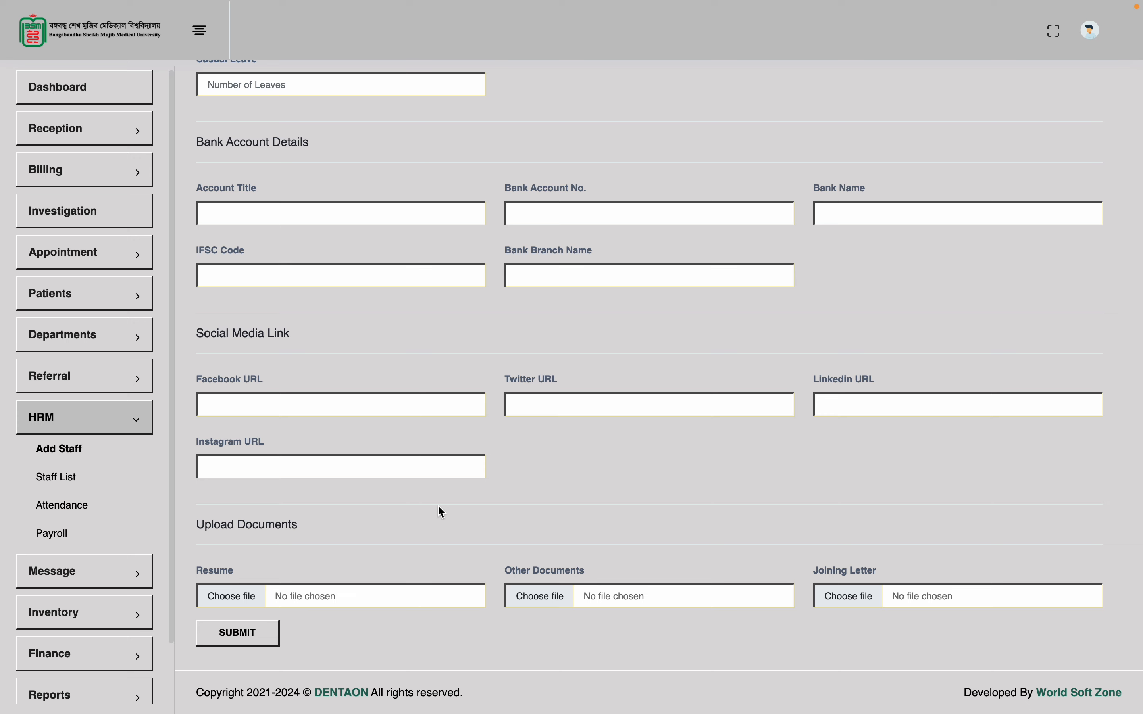
Cancel the file pickers for Resume and Other Documents, attaching nothing
left_click(233, 596)
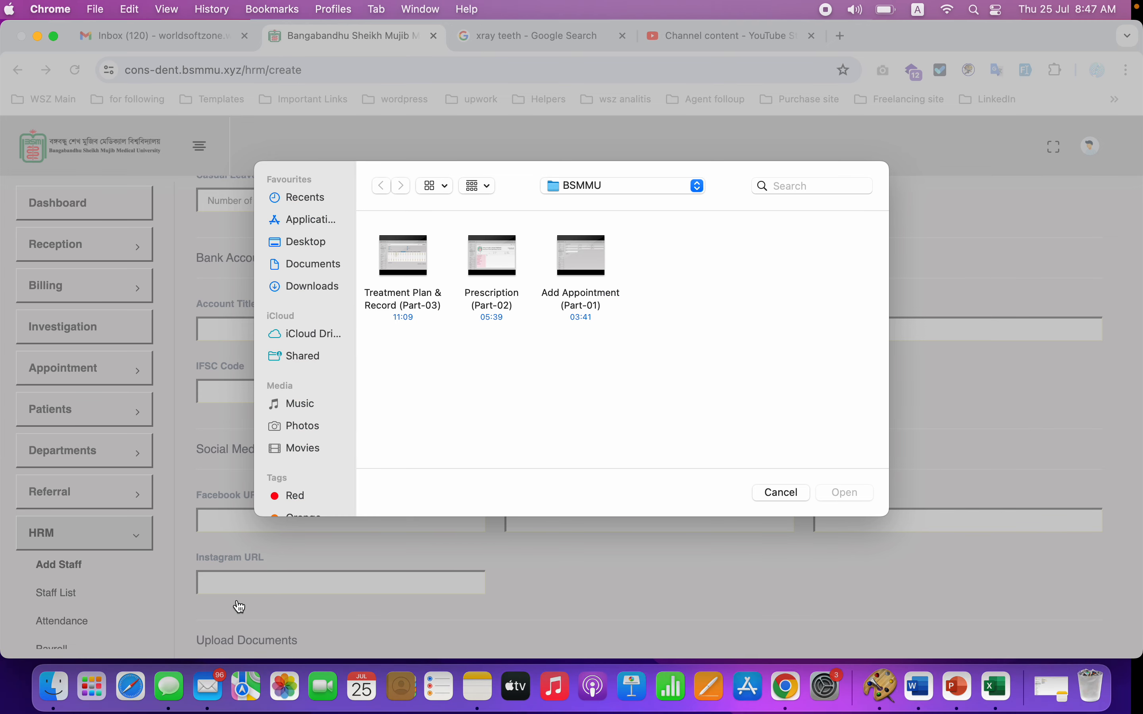
left_click(789, 494)
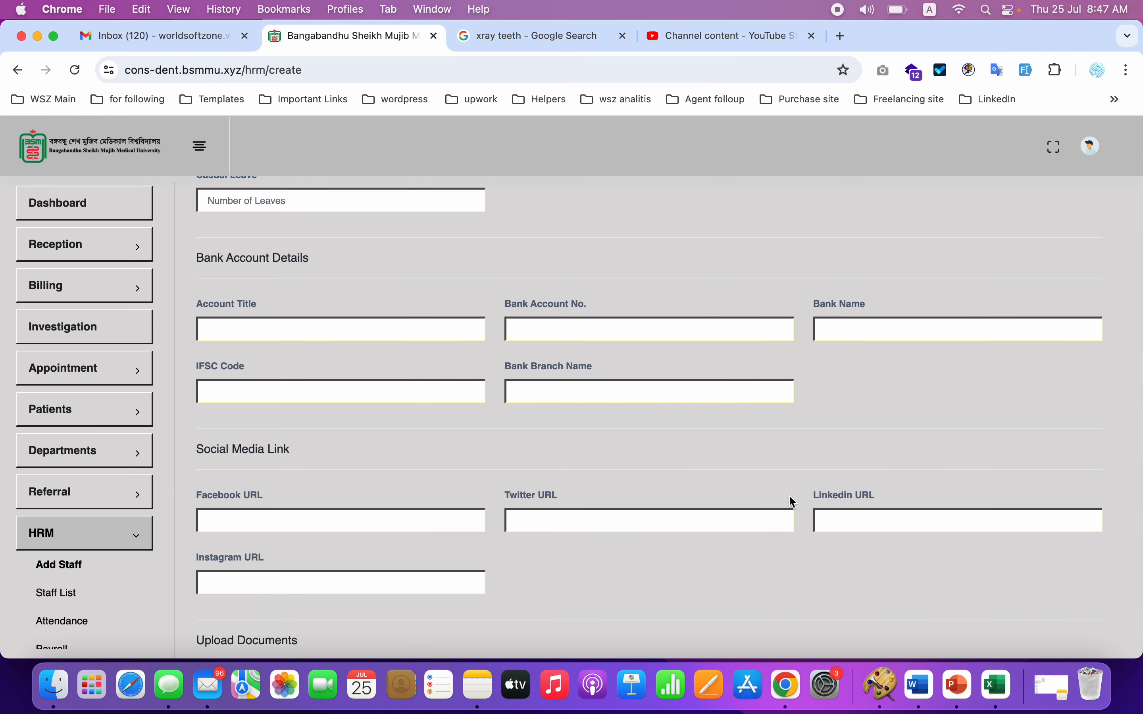
scroll(792, 501, "down", 5)
left_click(595, 541)
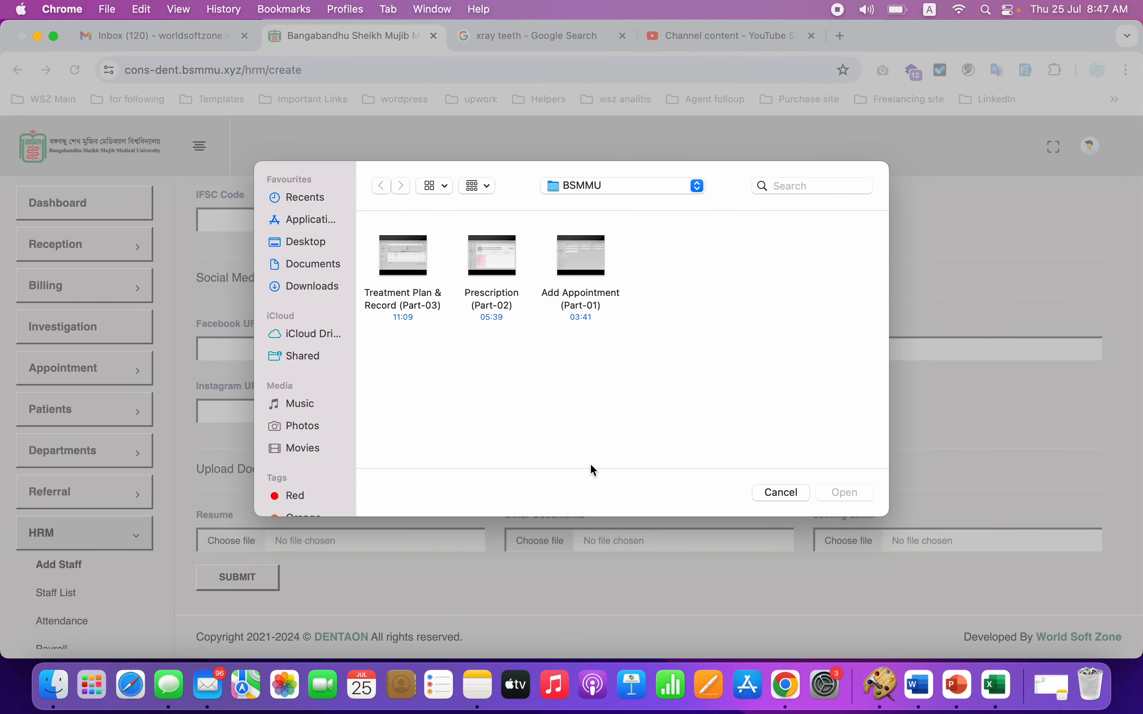
left_click(792, 496)
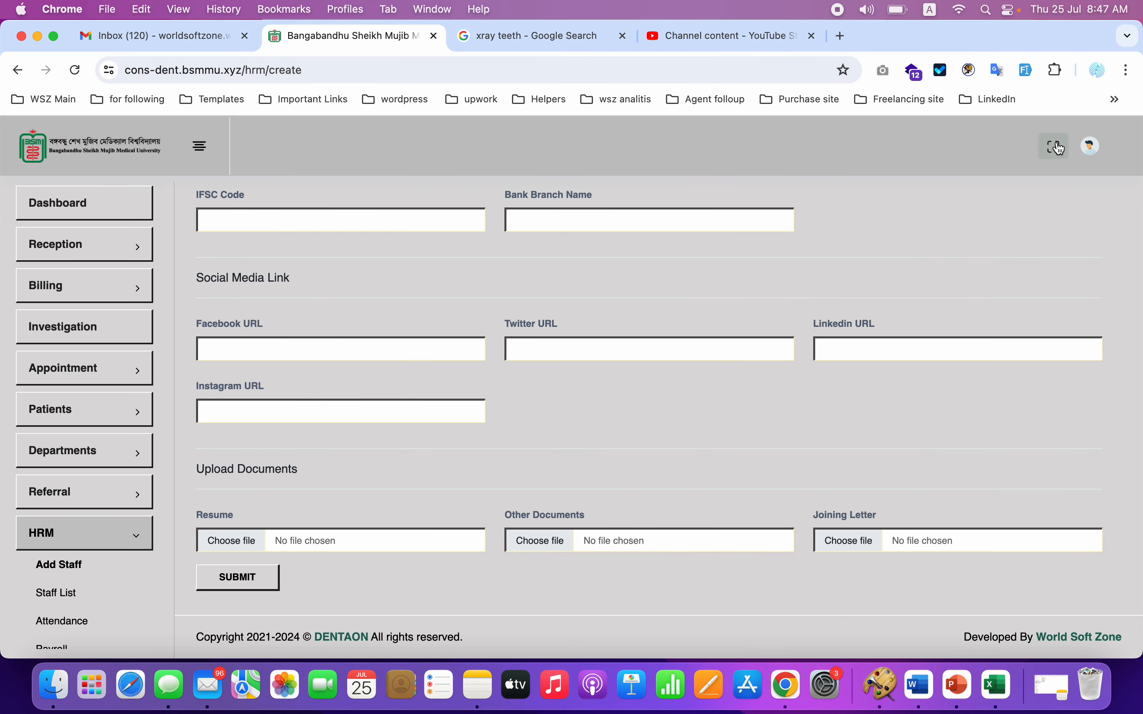
Switch the browser to full screen and collapse the ADD MORE DETAILS sections
left_click(1060, 148)
scroll(654, 308, "up", 10)
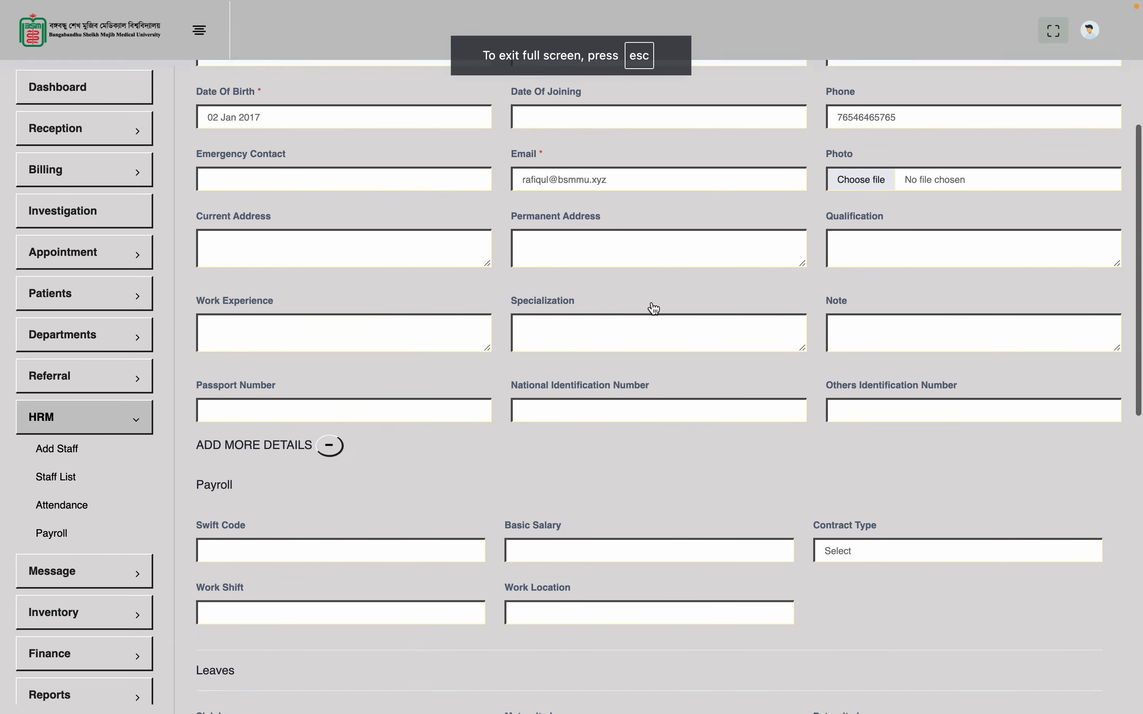
scroll(653, 308, "up", 5)
scroll(650, 305, "down", 15)
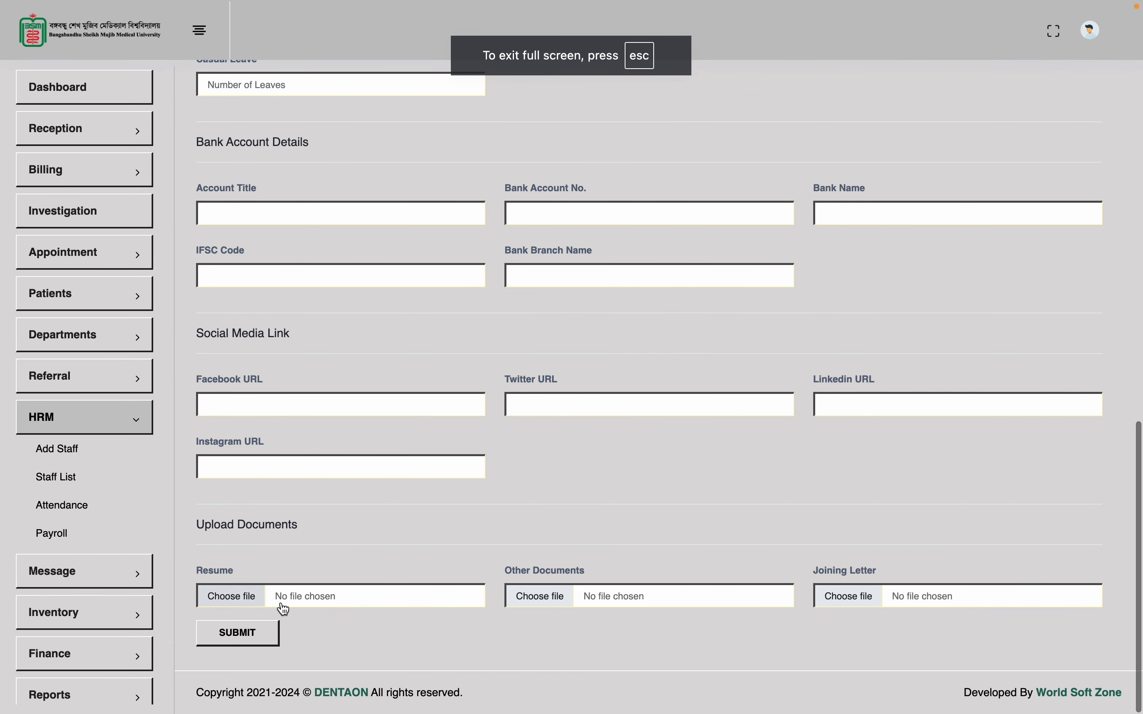
scroll(246, 288, "up", 10)
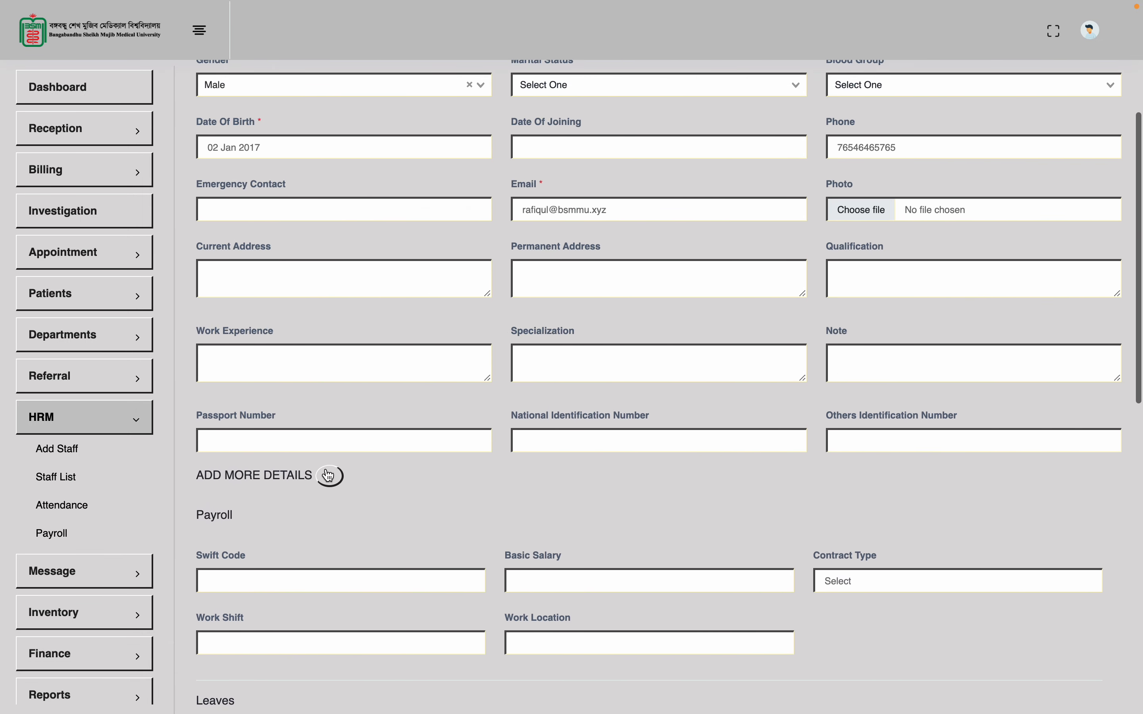
left_click(328, 476)
scroll(428, 215, "up", 3)
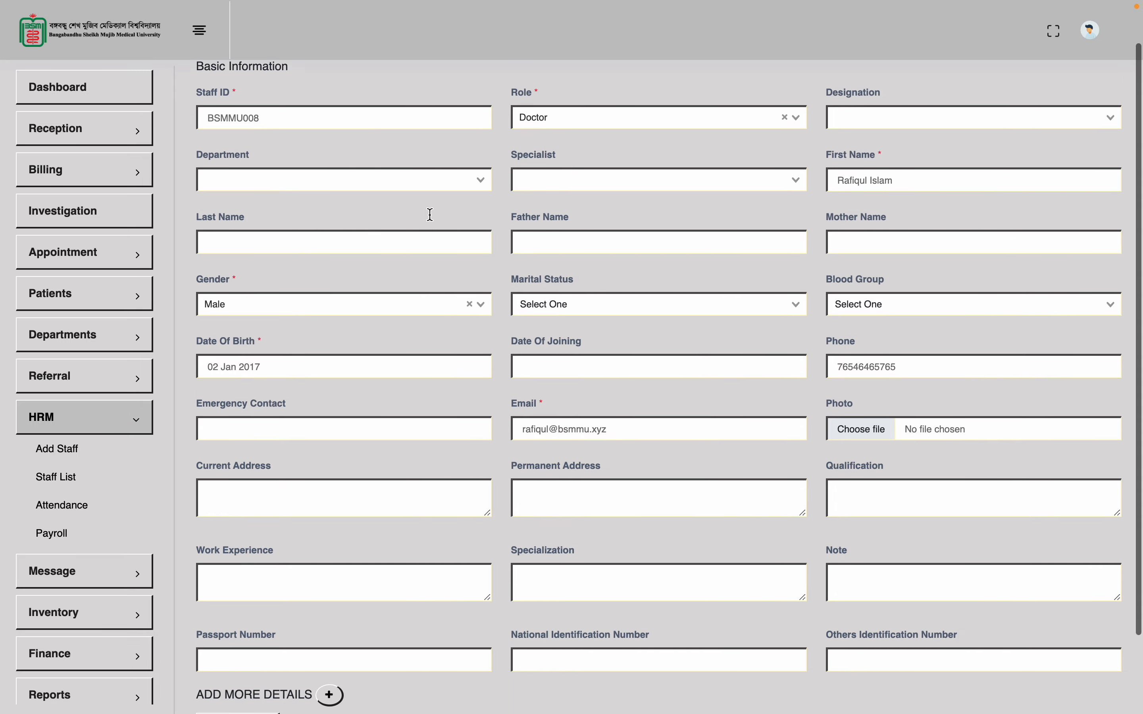
scroll(429, 213, "down", 1)
scroll(237, 528, "down", 3)
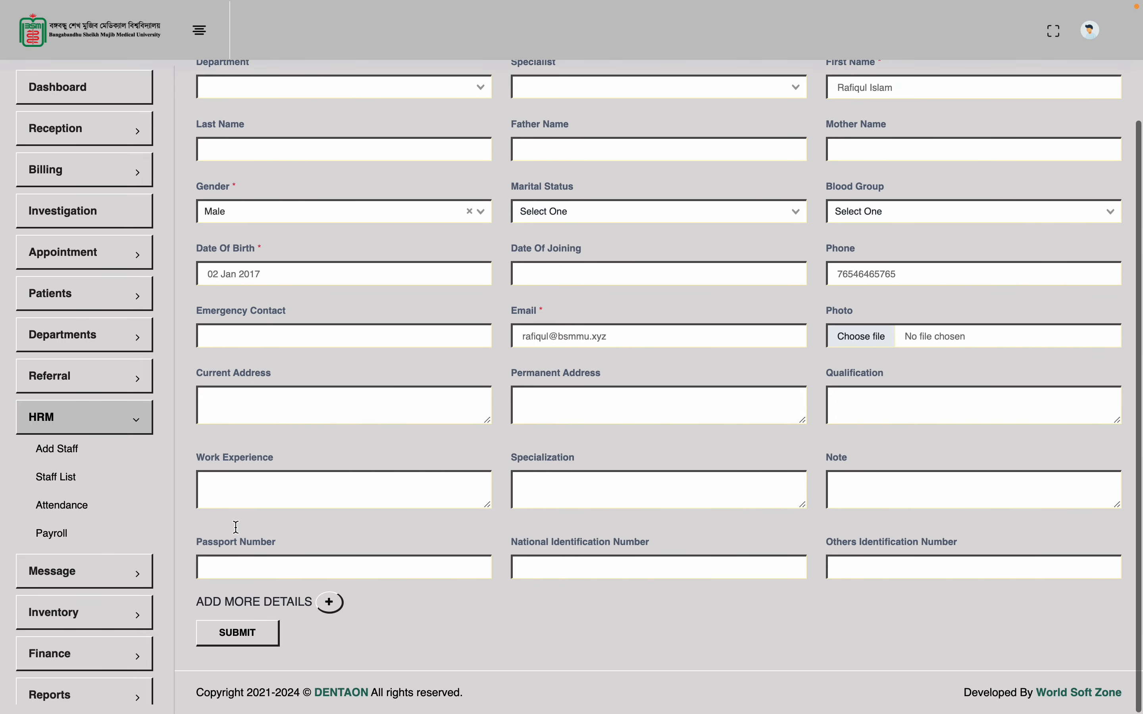
Submit the new doctor and check the HRM Staff List, now showing 7 records
left_click(238, 642)
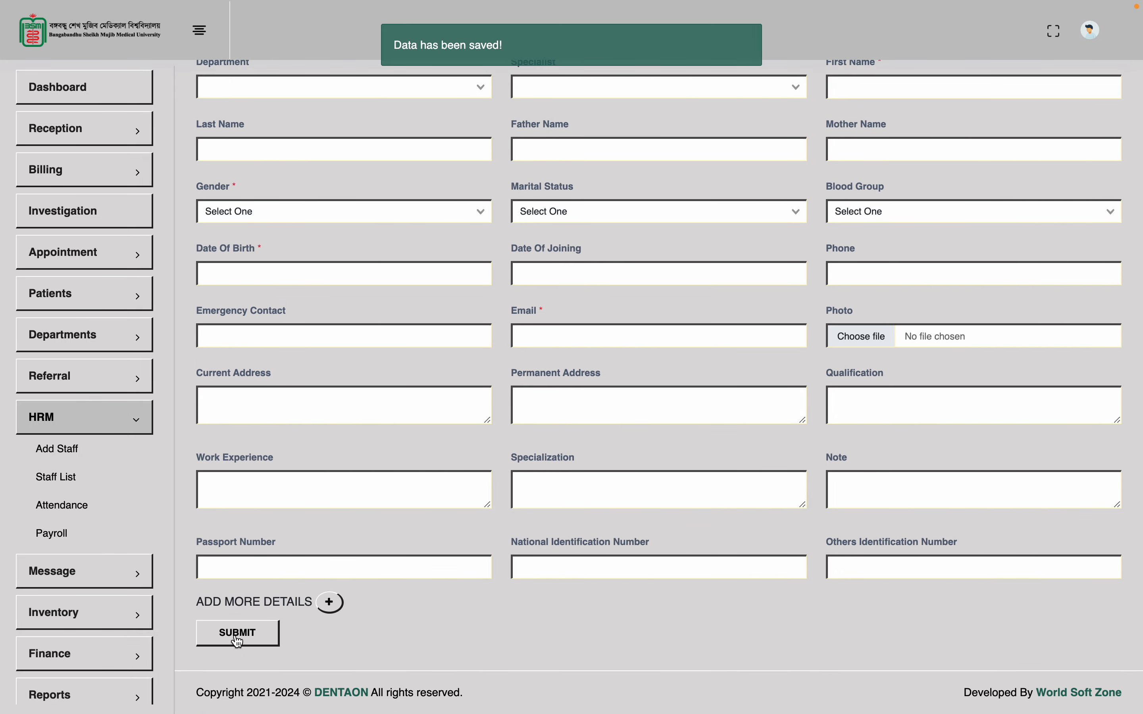
left_click(57, 477)
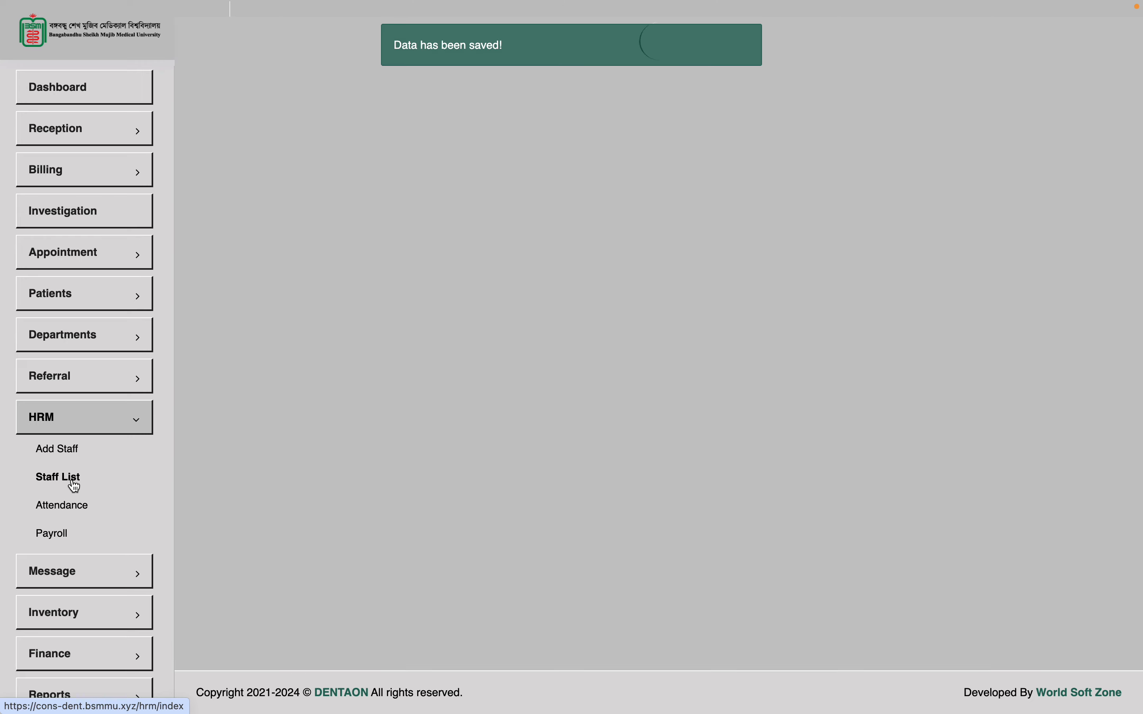
scroll(391, 391, "up", 2)
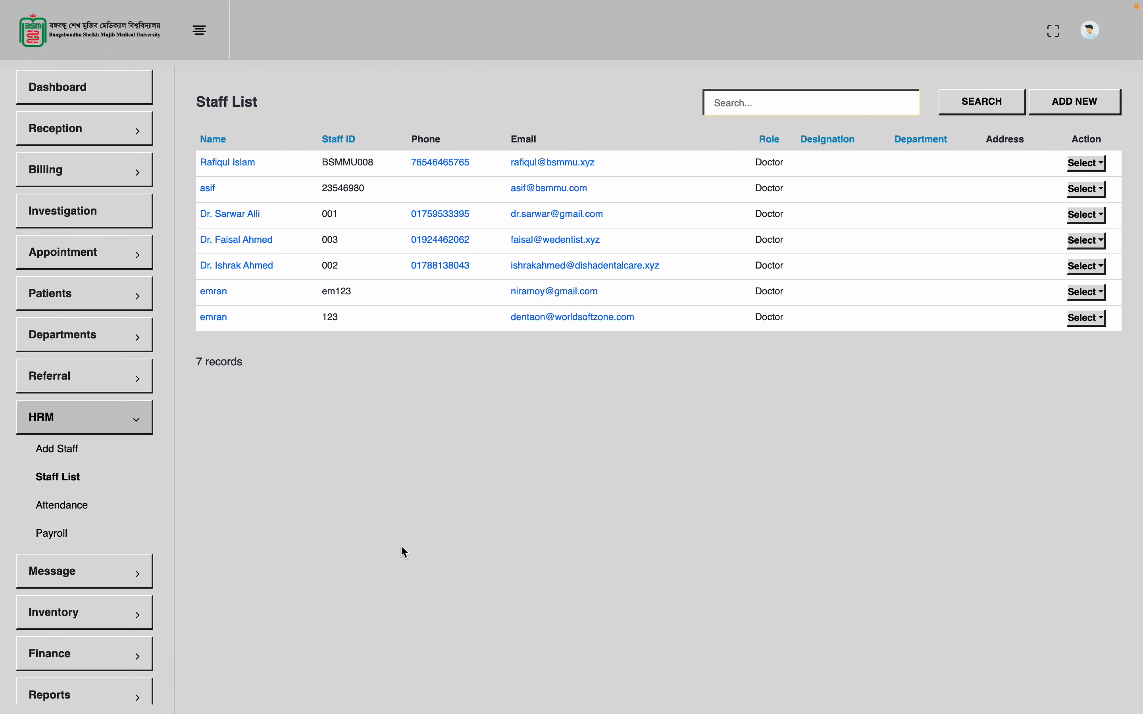
scroll(69, 572, "down", 2)
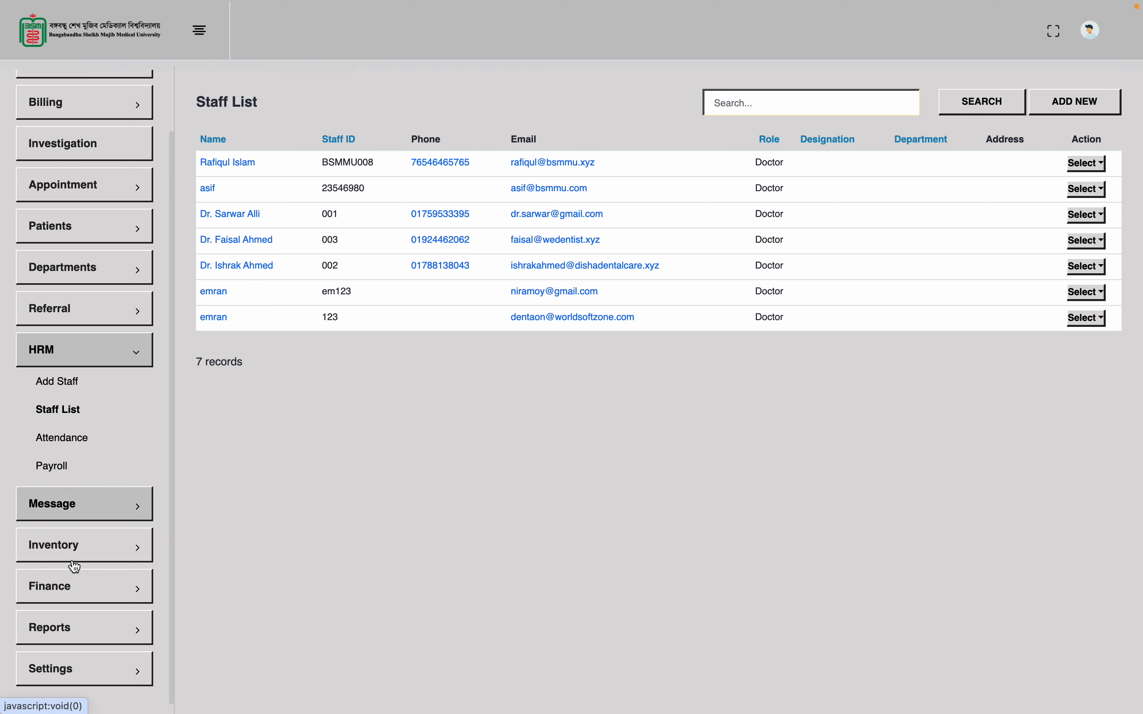
Go to Settings > Users and choose Edit from the new doctor's Select dropdown
left_click(72, 685)
scroll(72, 683, "down", 5)
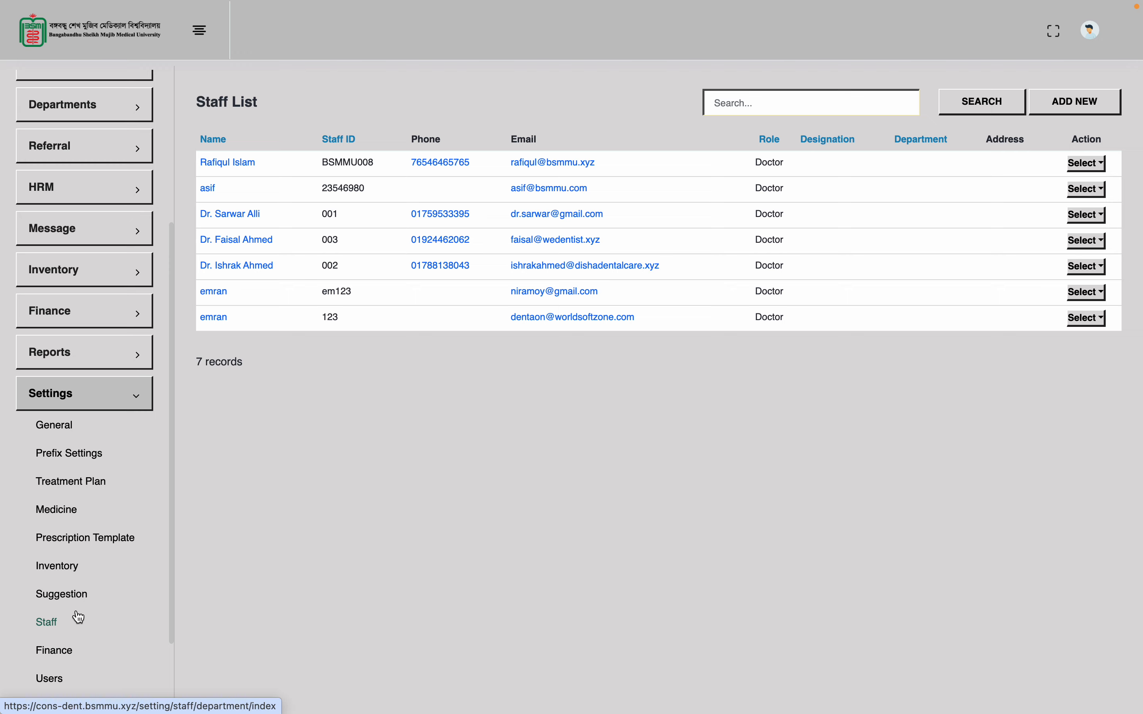
scroll(84, 604, "down", 3)
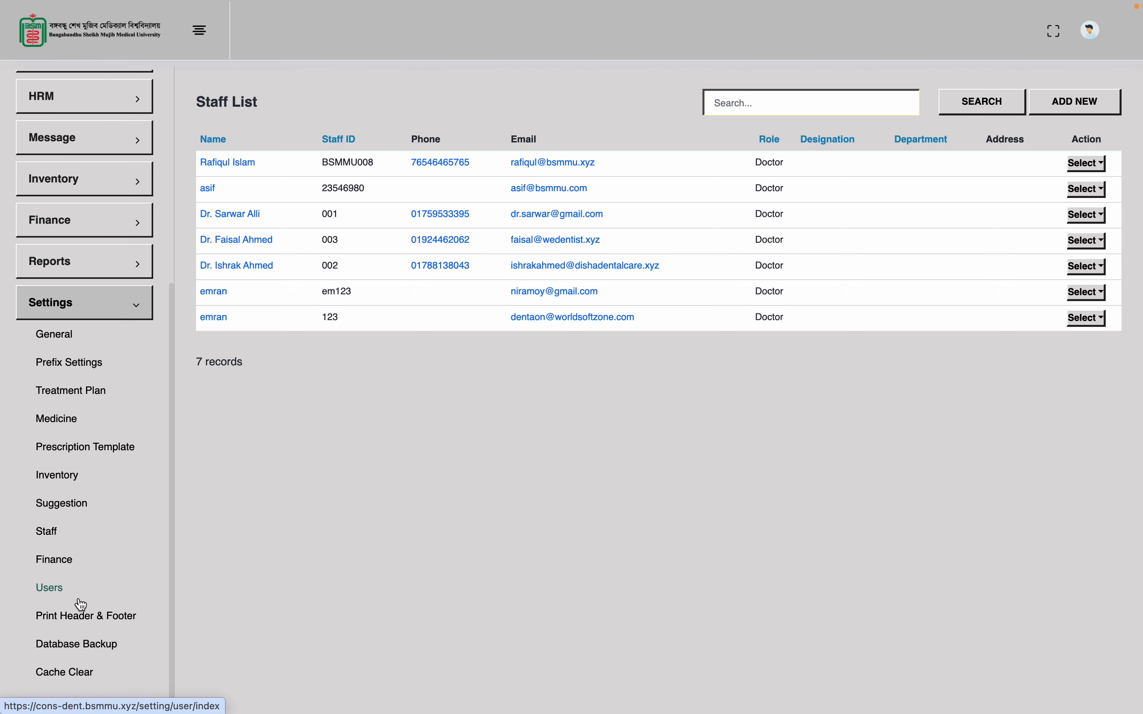
left_click(52, 589)
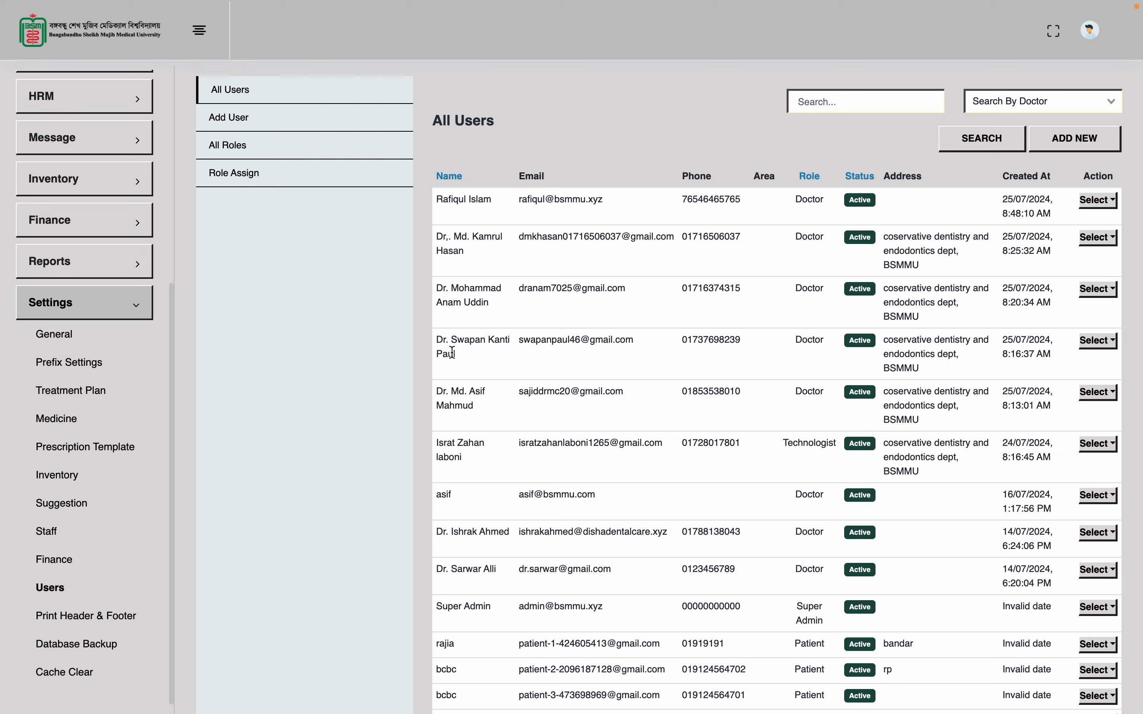
double_click(472, 200)
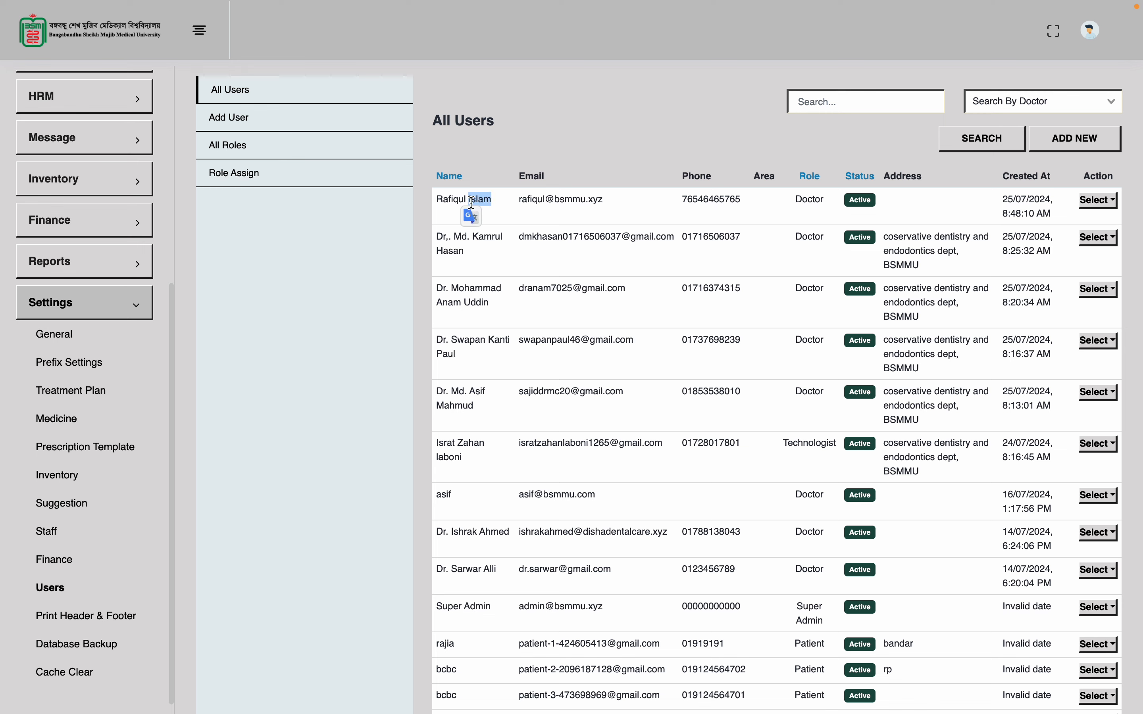
left_click(1109, 200)
left_click(1030, 231)
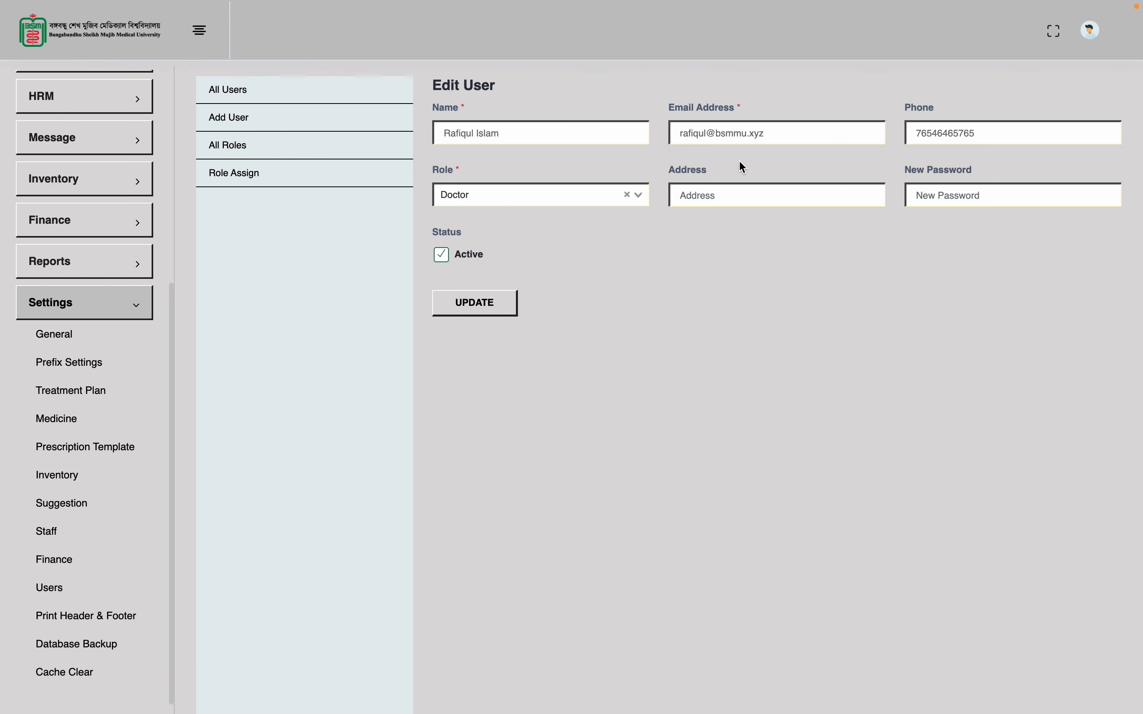
Confirm Role stays Doctor, enter a new password, and UPDATE the user account
left_click(954, 195)
double_click(723, 129)
left_click(969, 206)
left_click(554, 195)
left_click(705, 260)
left_click(567, 194)
left_click(693, 289)
left_click(930, 195)
type("12345")
left_click(488, 312)
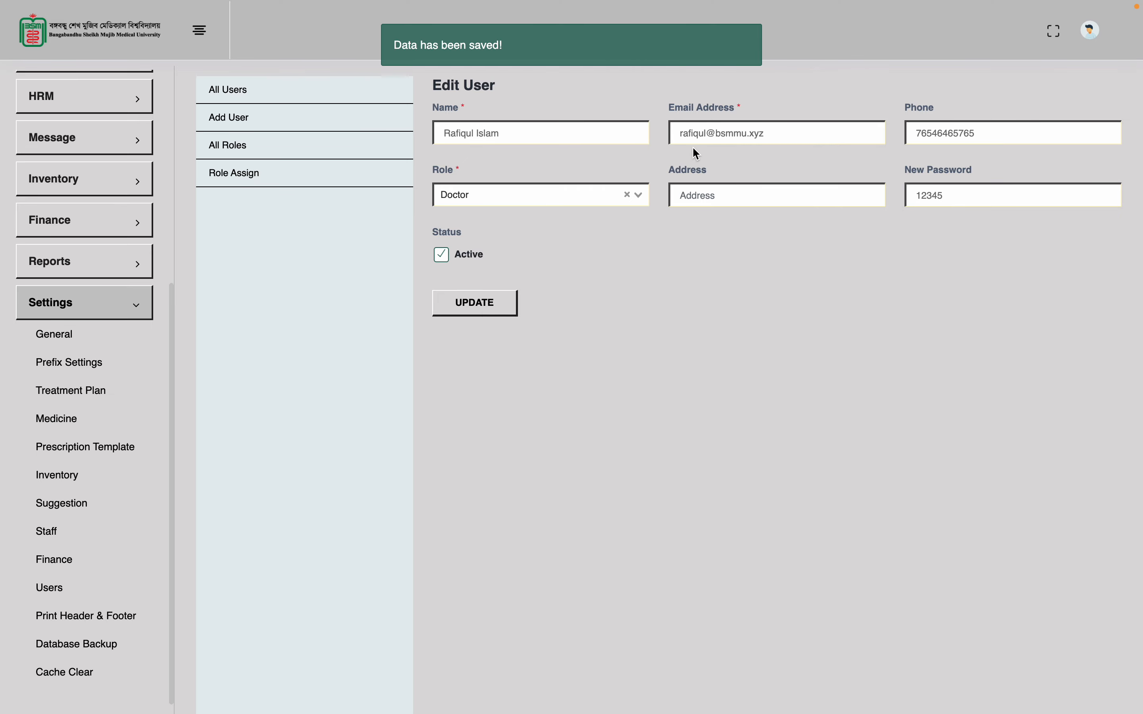
double_click(702, 132)
left_click(750, 132)
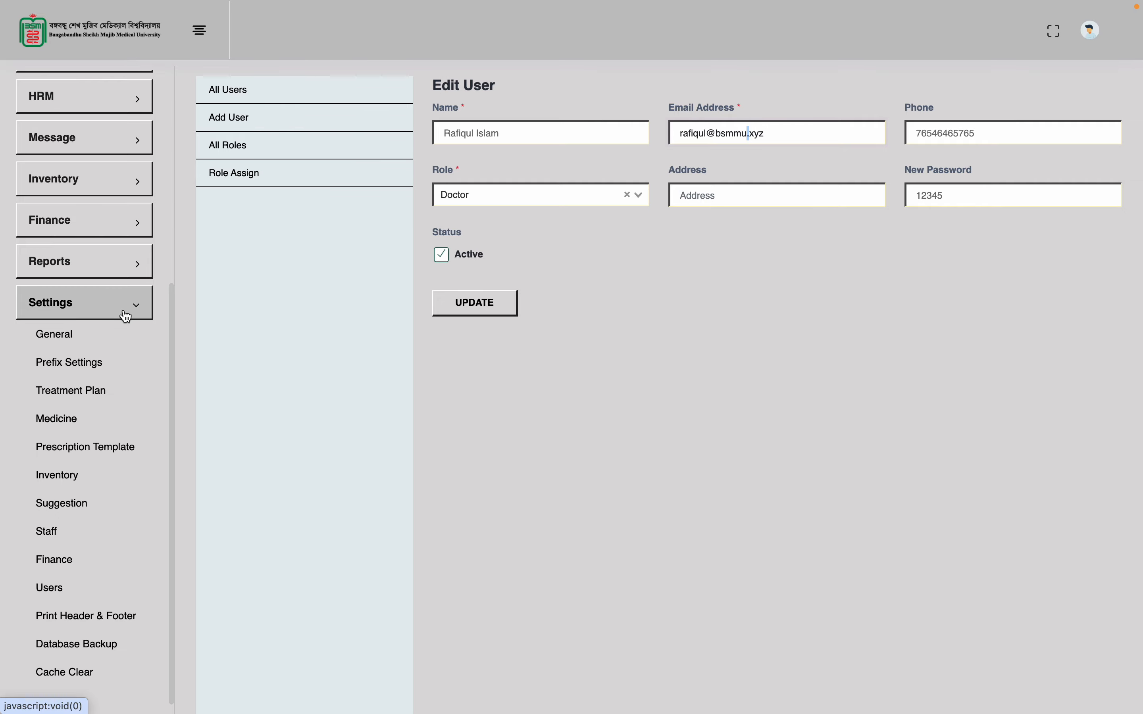
Open a blank Add New Staff form from HRM's Staff List
scroll(125, 316, "up", 6)
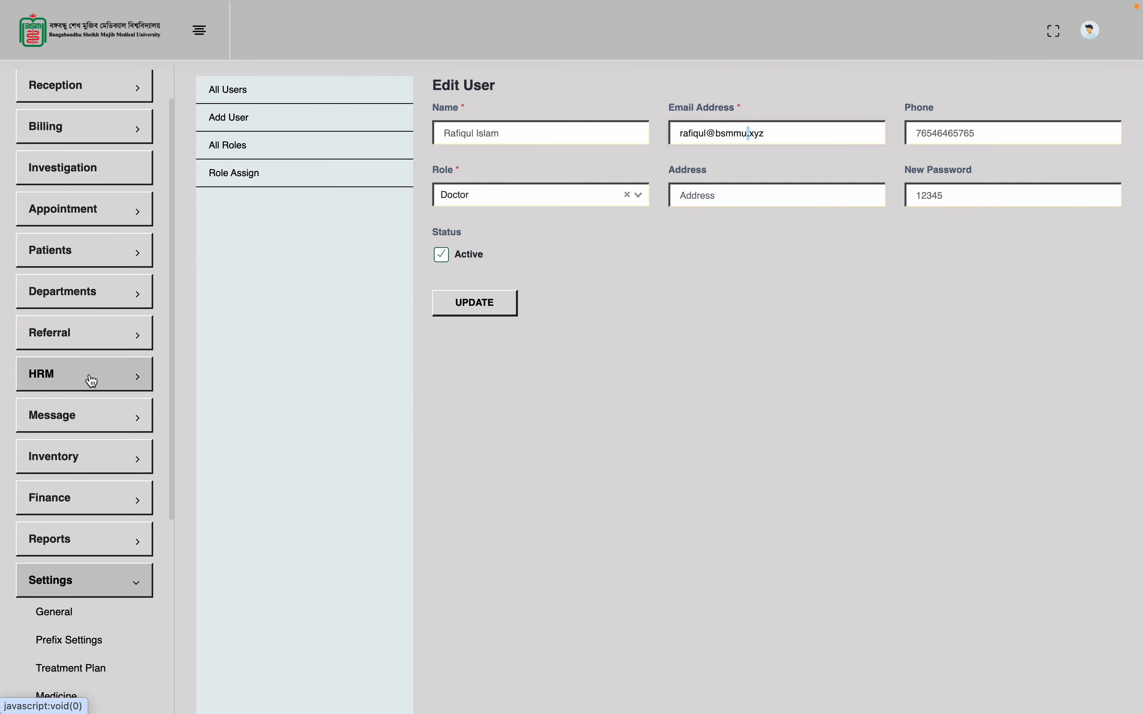
left_click(91, 381)
left_click(66, 444)
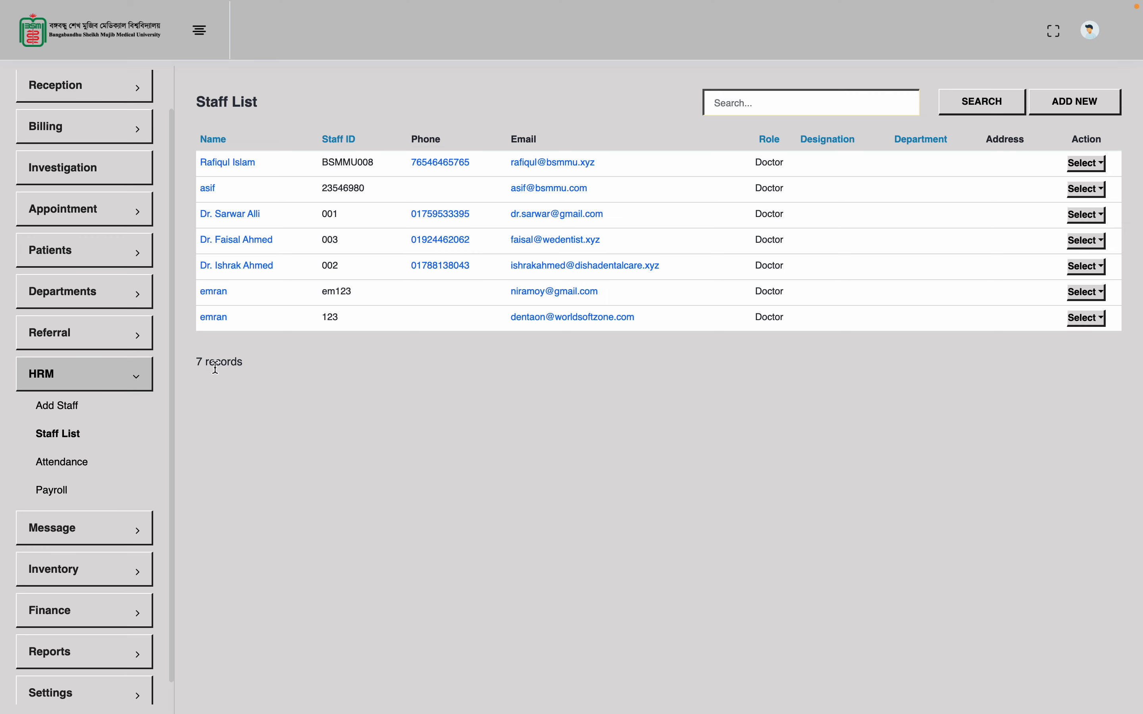
left_click(118, 407)
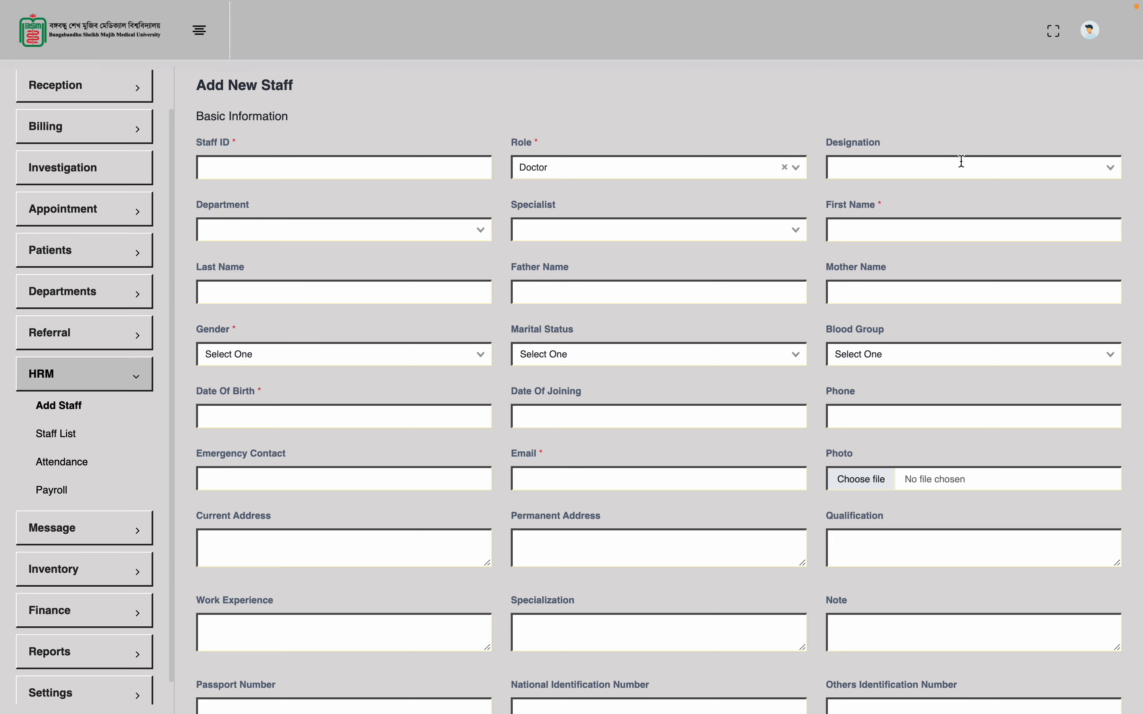
Check the Designation, Department and Specialist lists, finding no Specialist options
left_click(962, 161)
left_click(968, 119)
left_click(461, 228)
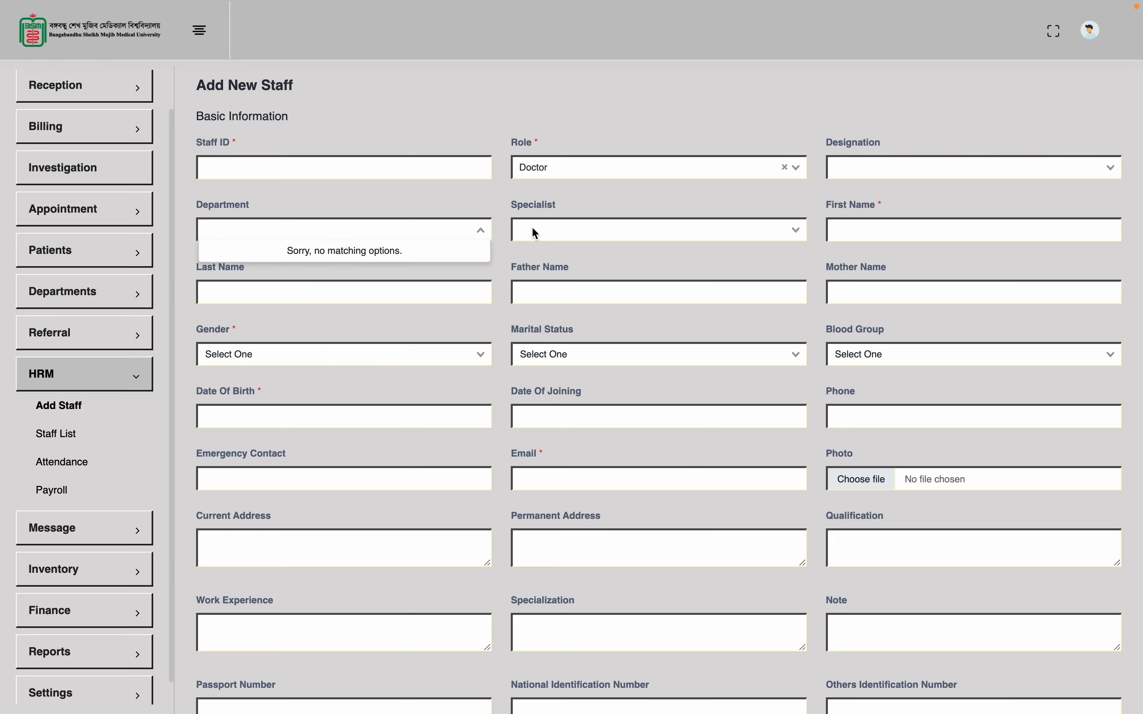
left_click(654, 207)
left_click(661, 226)
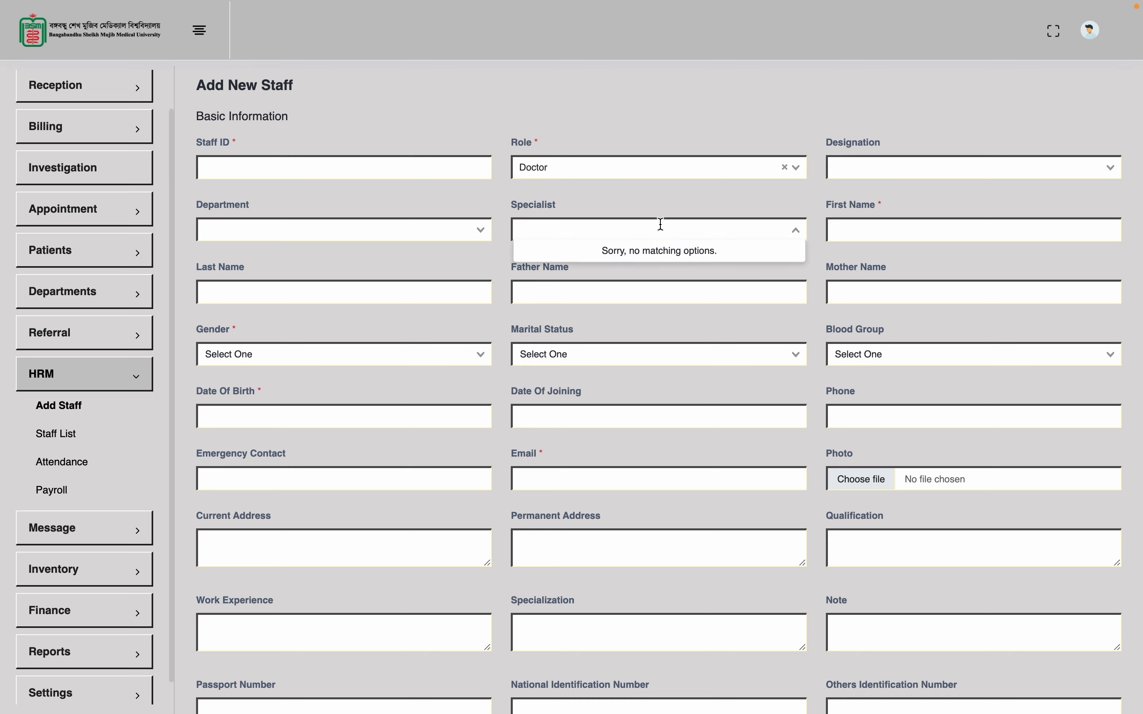
left_click(723, 194)
Expand Settings in the sidebar to list its pages
scroll(77, 496, "down", 1)
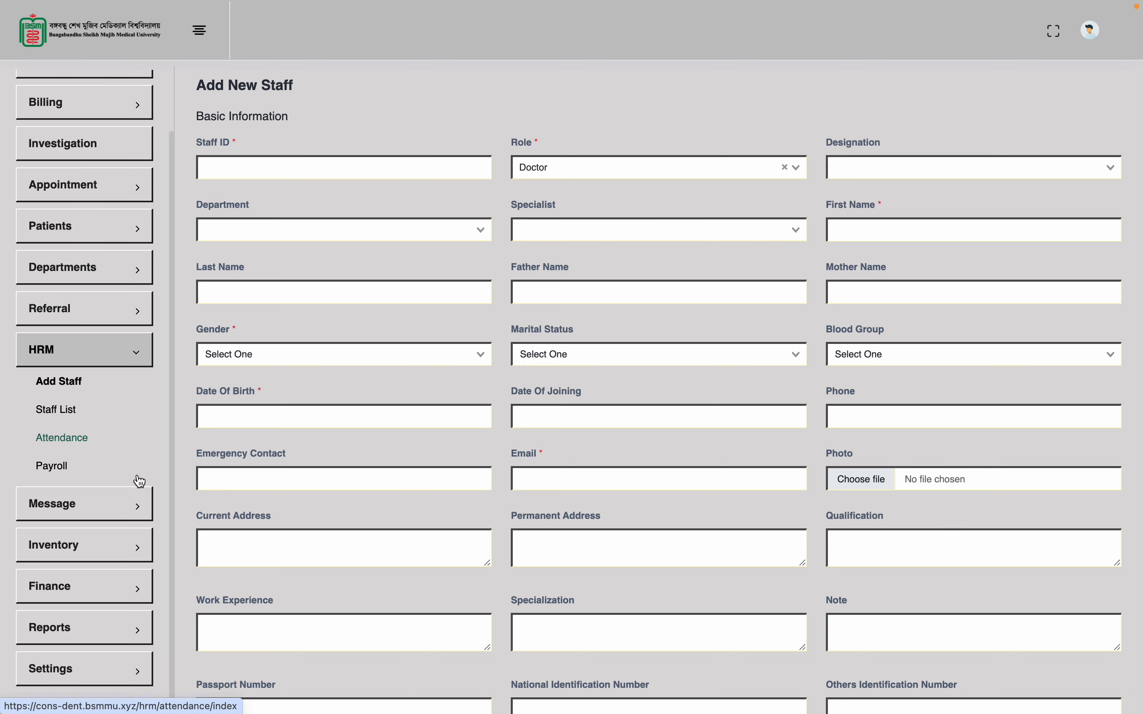
left_click(63, 673)
scroll(63, 677, "down", 5)
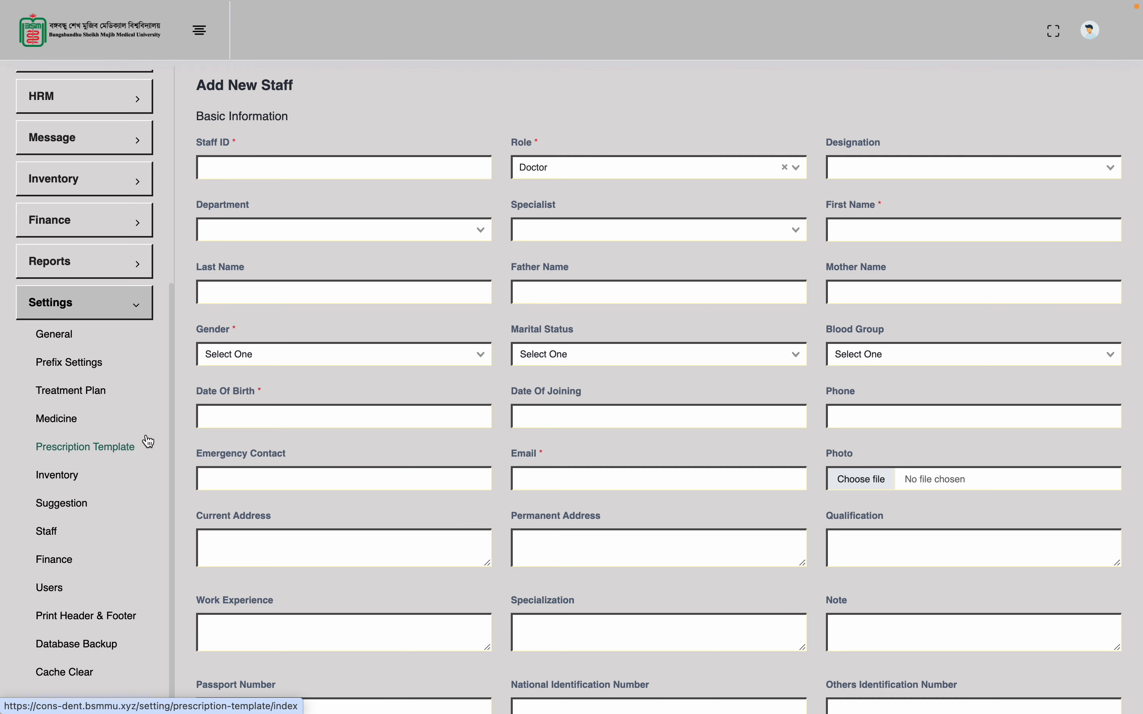
Go to Settings > Staff, Designation tab, and start a new designation entry
left_click(97, 397)
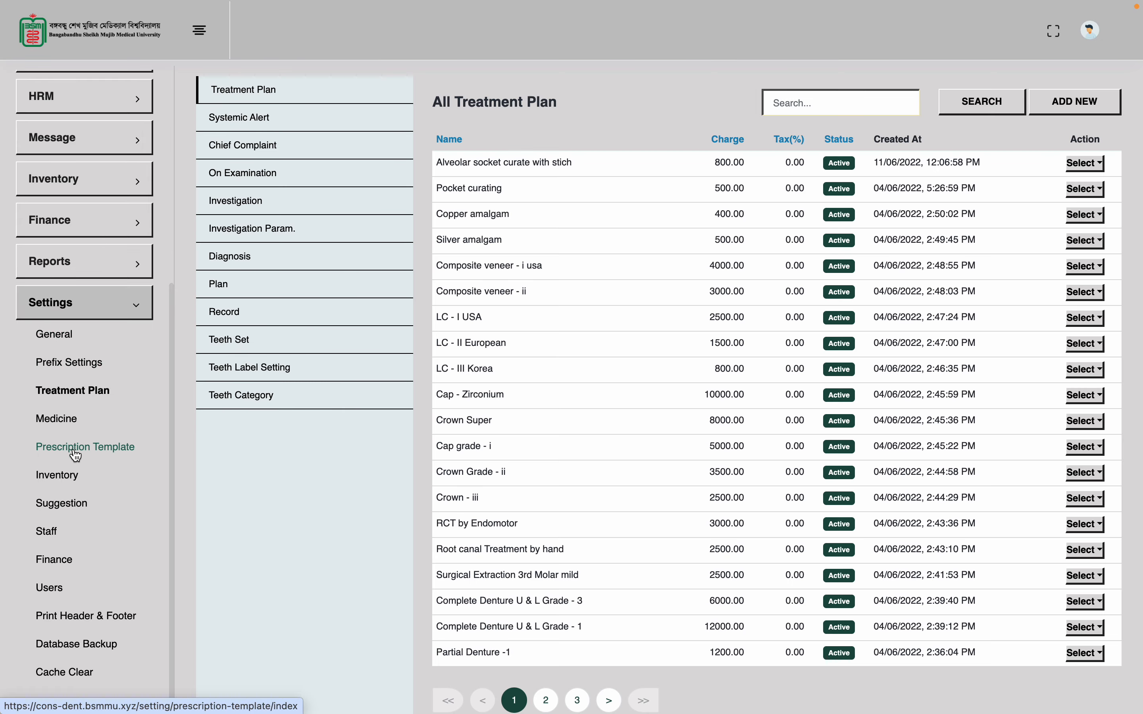
left_click(57, 535)
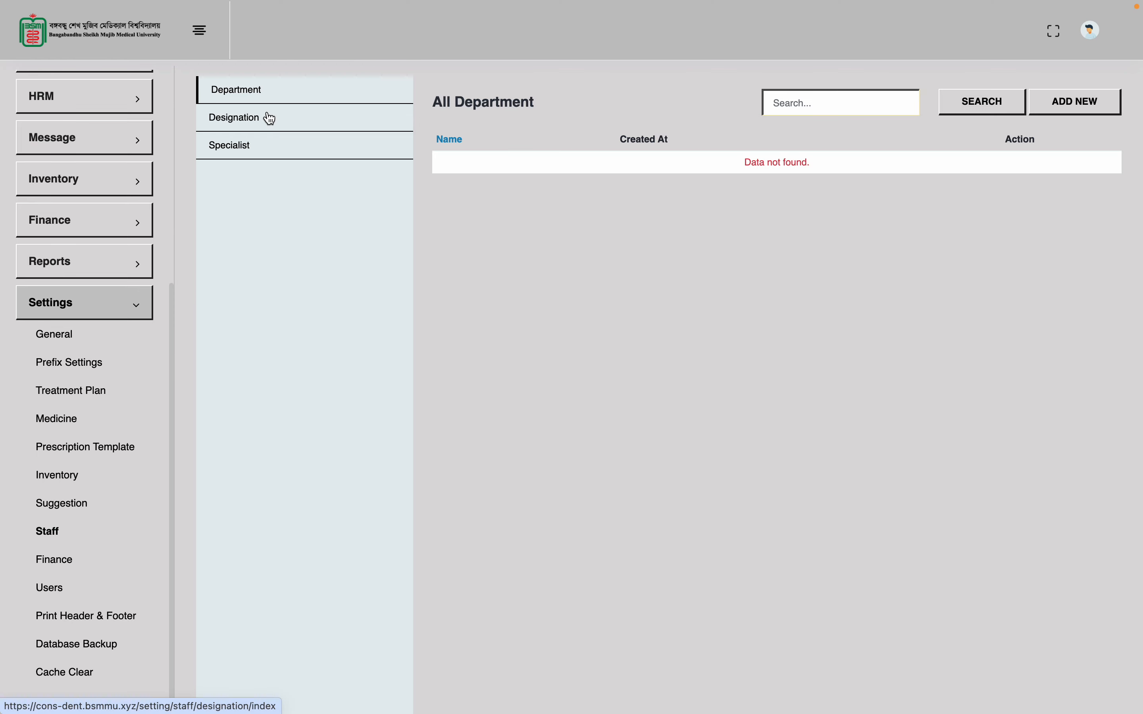
left_click(352, 115)
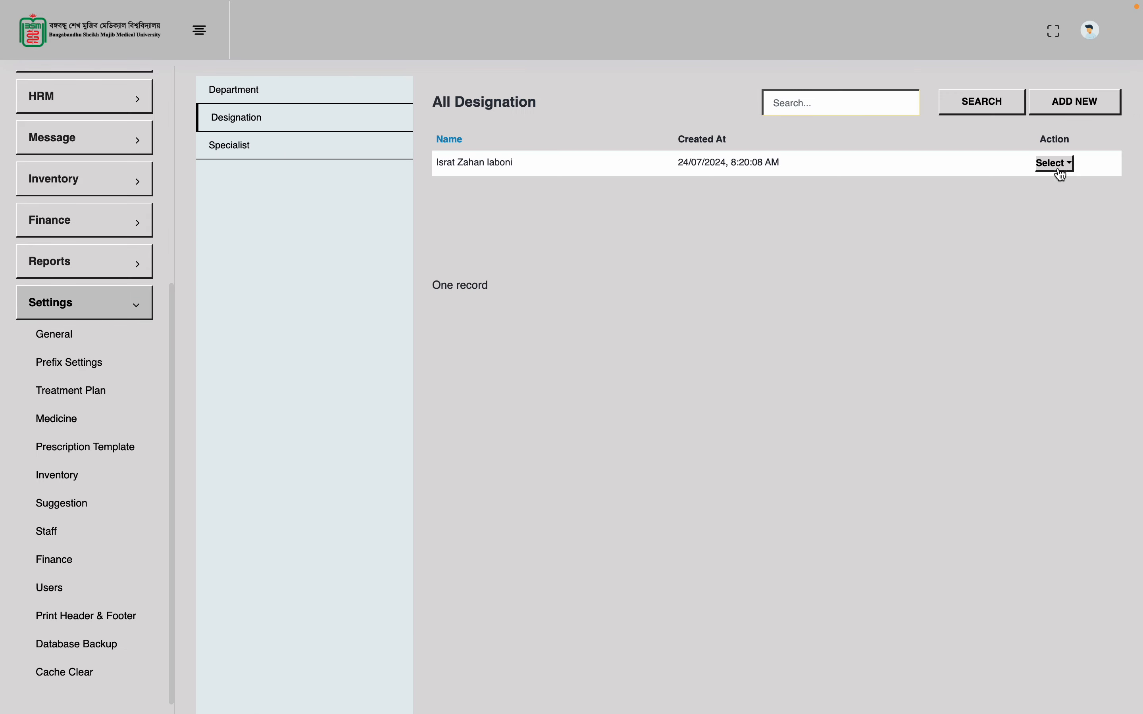
left_click(1087, 109)
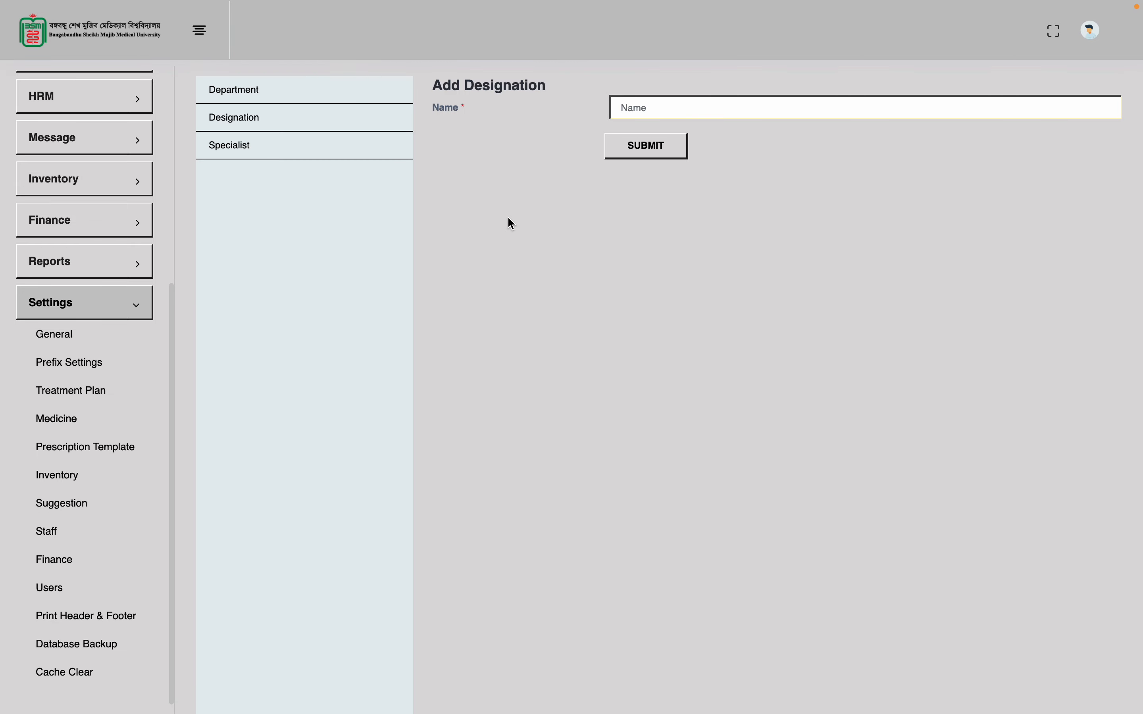
Submit the designation 'Oral & Dental Surgeon' and switch to the Specialist list
left_click(675, 102)
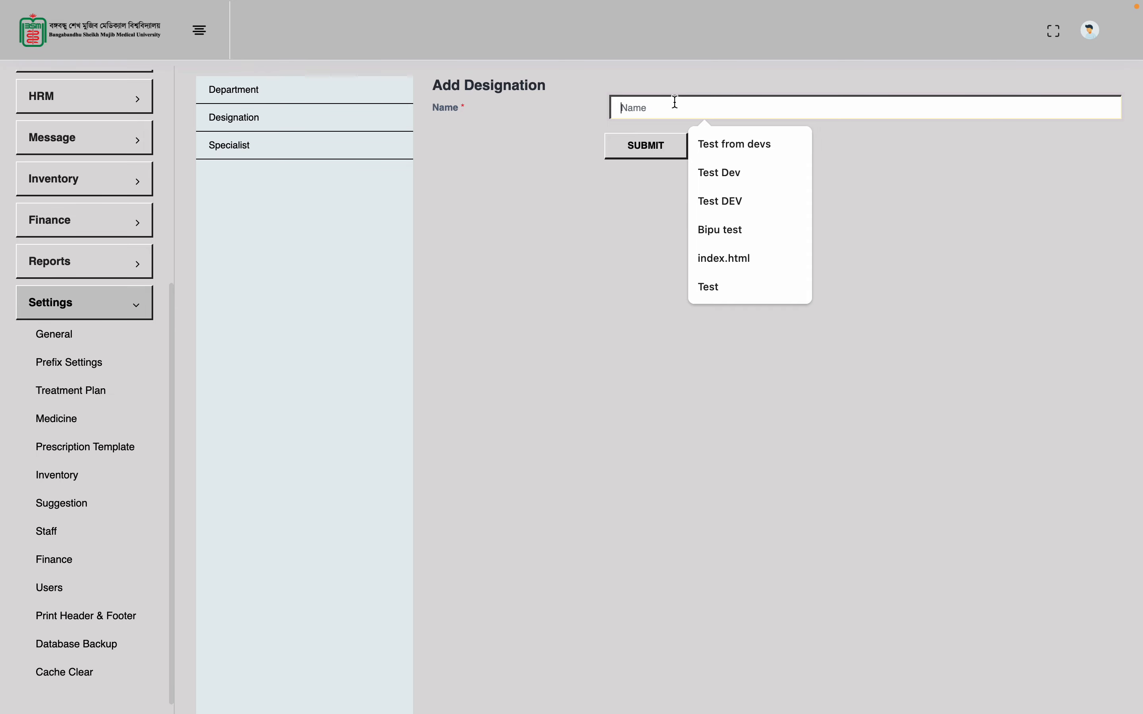
type("Oral & Dental Su")
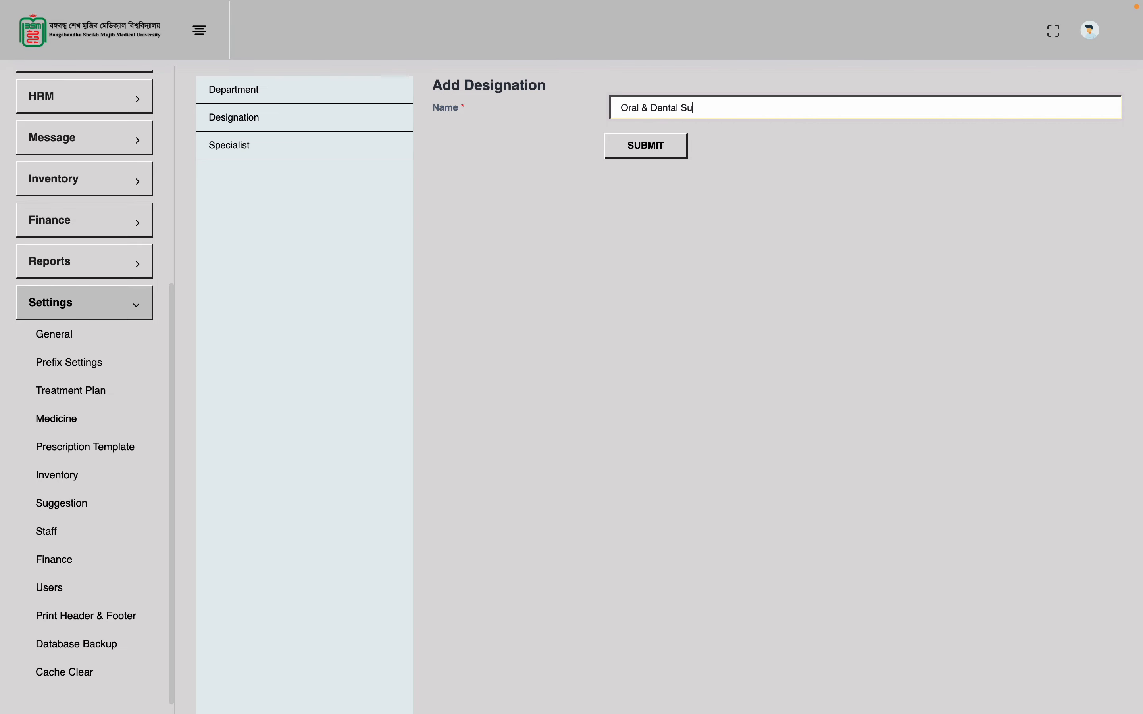
type("rgeon")
left_click(660, 161)
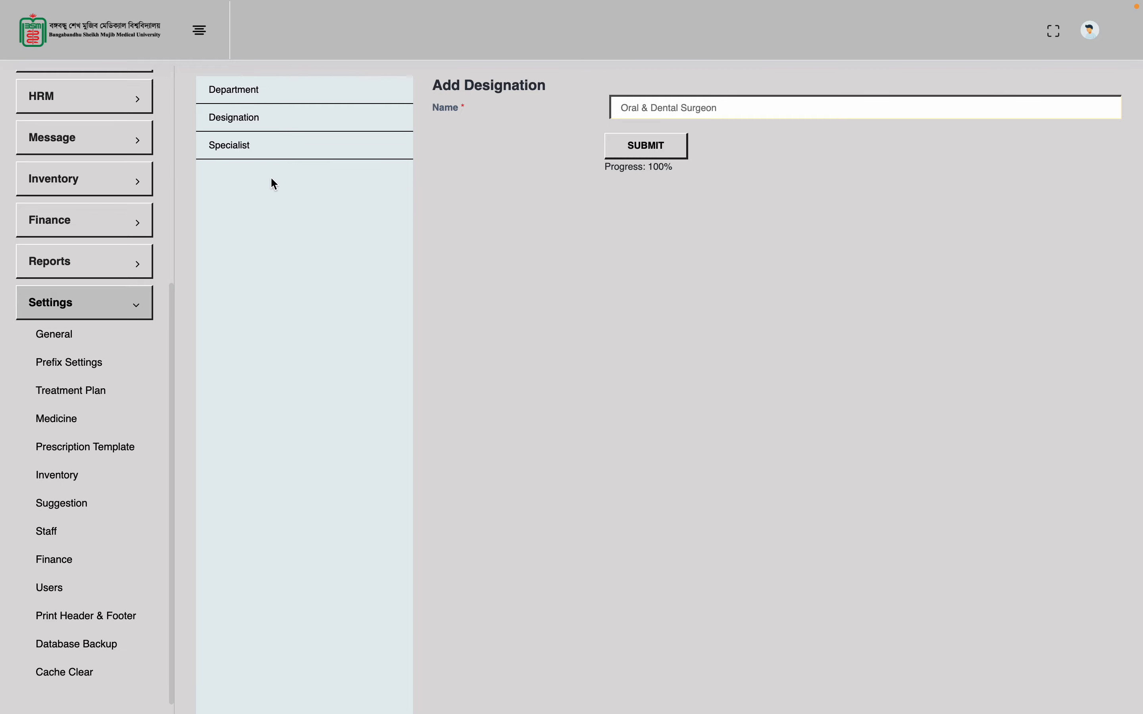
left_click(242, 152)
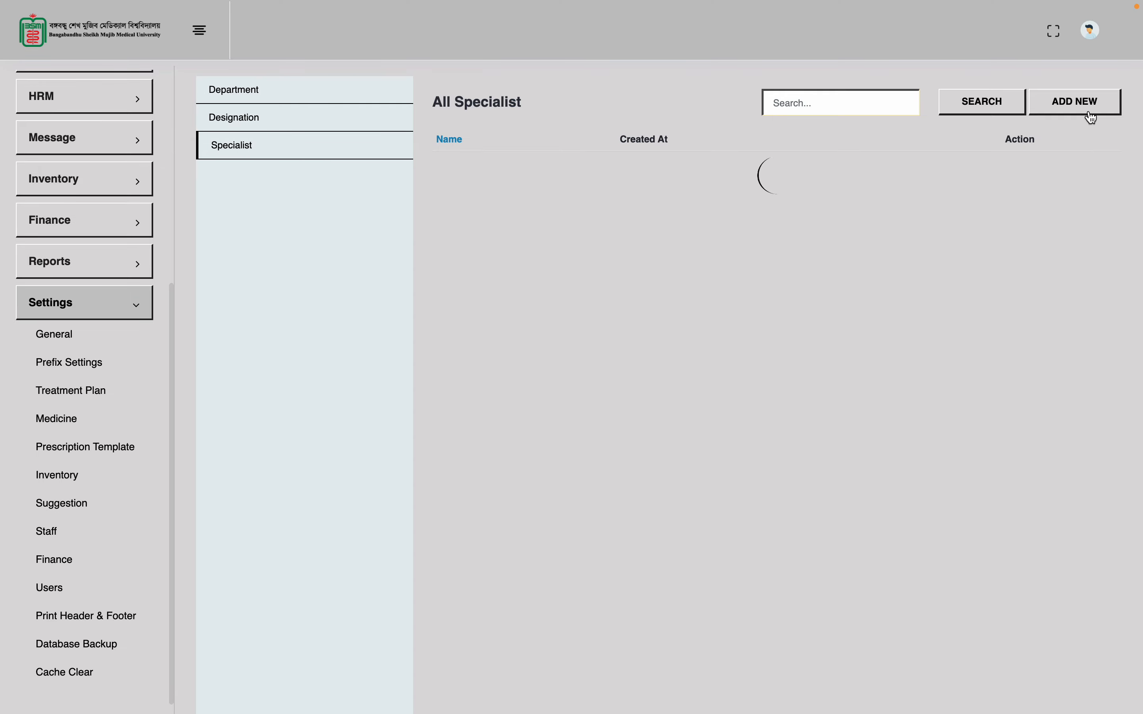
Add and submit a specialist named 'Root Canal Specialist'
left_click(1089, 113)
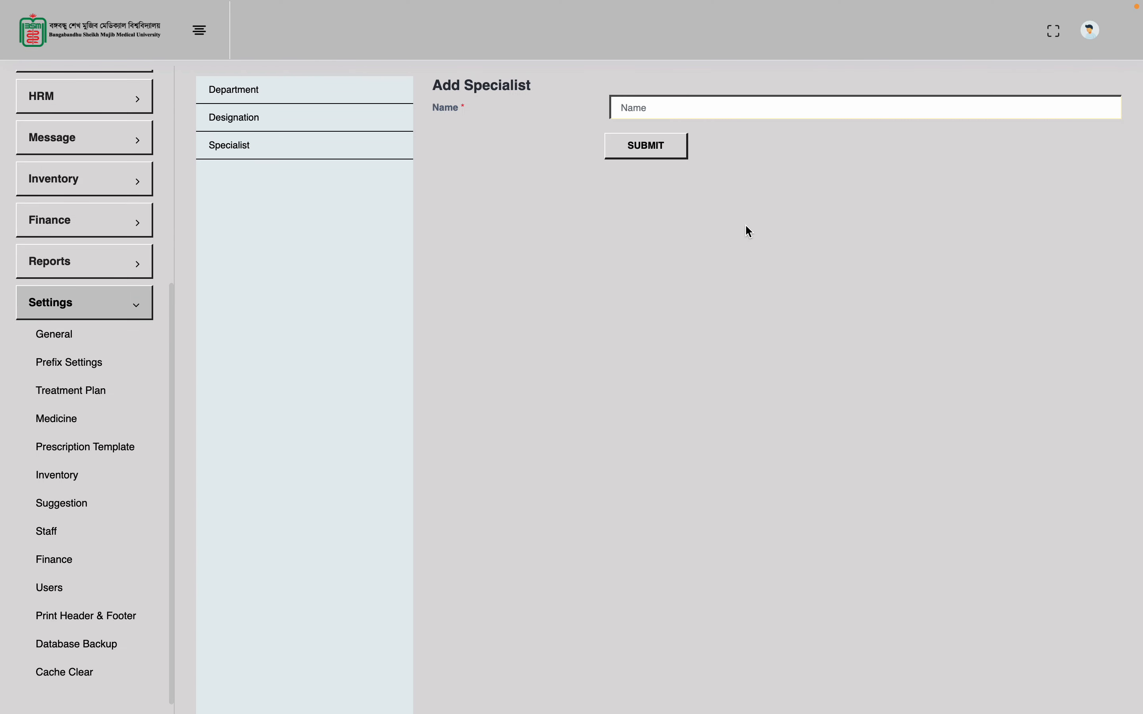
left_click(732, 108)
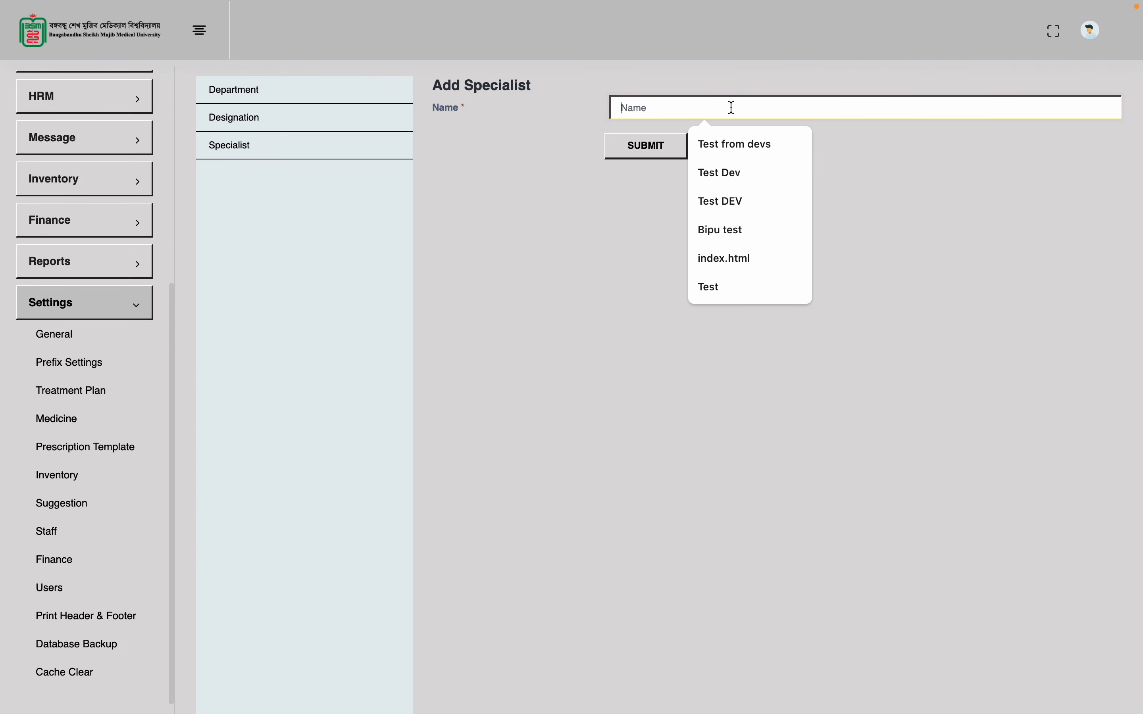
type("Ron")
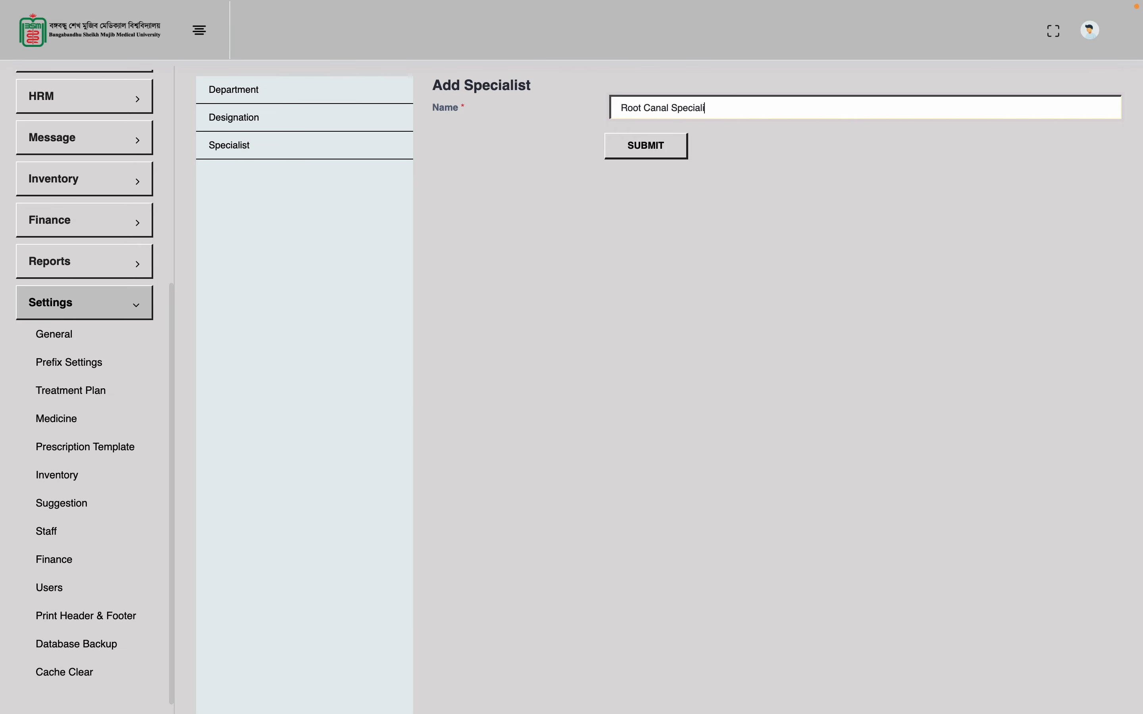
left_click(654, 154)
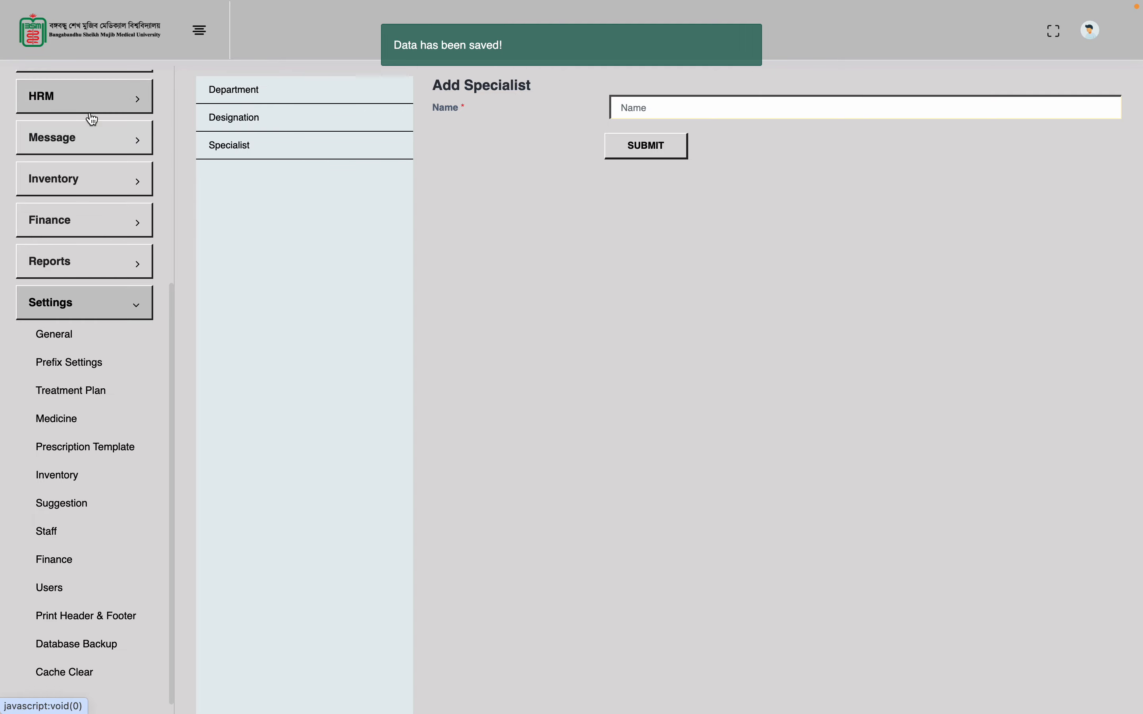
left_click(106, 104)
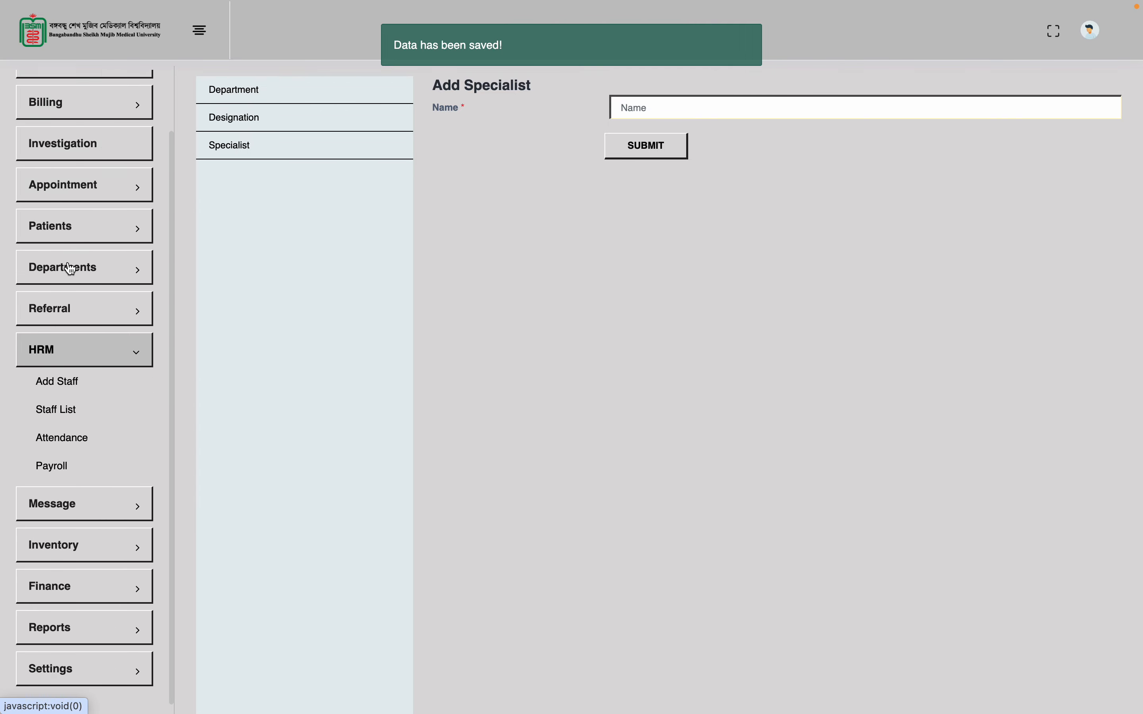
In Add Staff, confirm Root Canal Specialist, pick designation Oral & Dental Surgeon, then view Staff Payroll
left_click(71, 388)
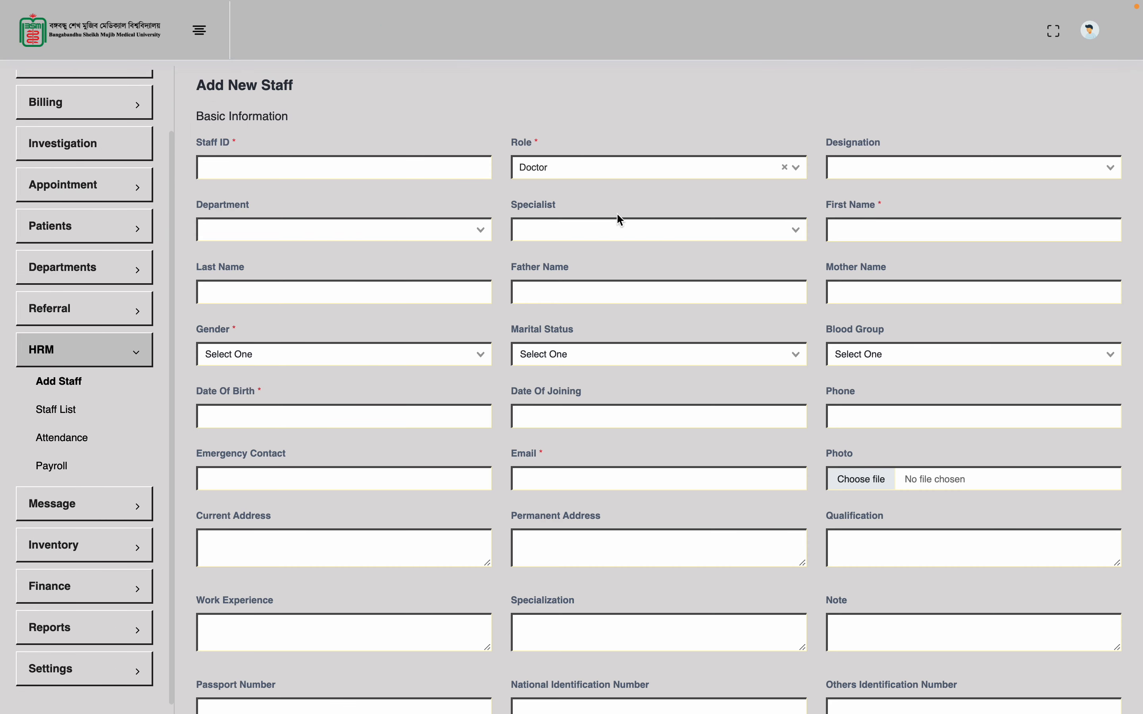
left_click(588, 222)
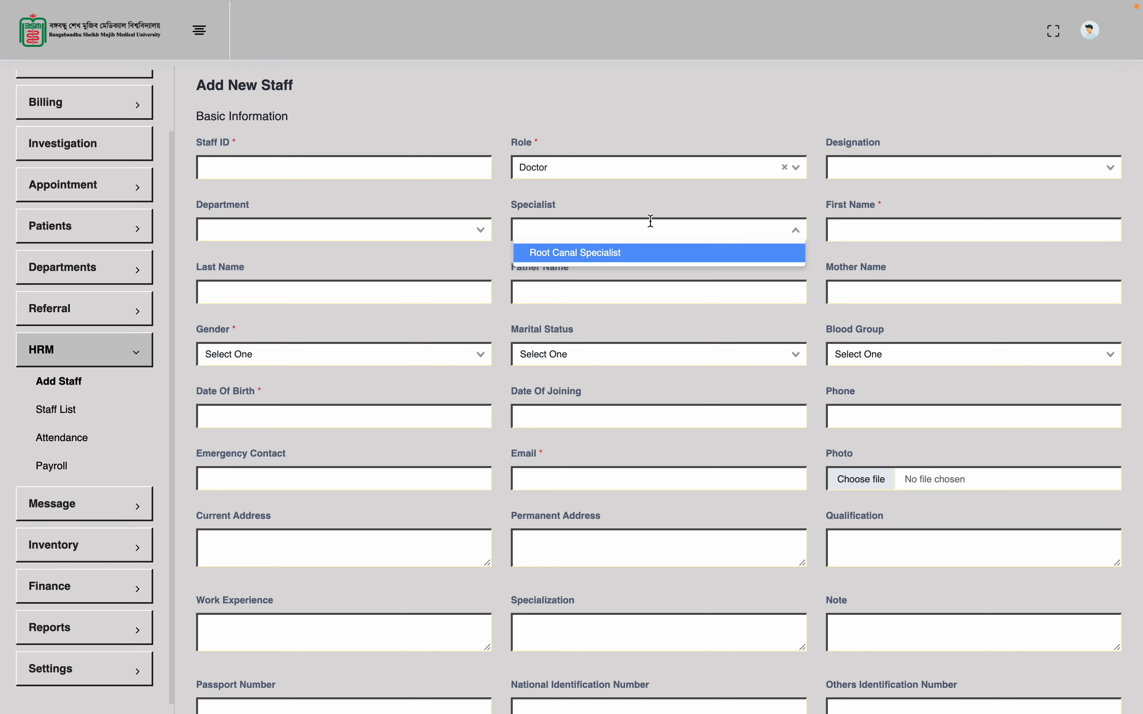
left_click(914, 171)
left_click(885, 190)
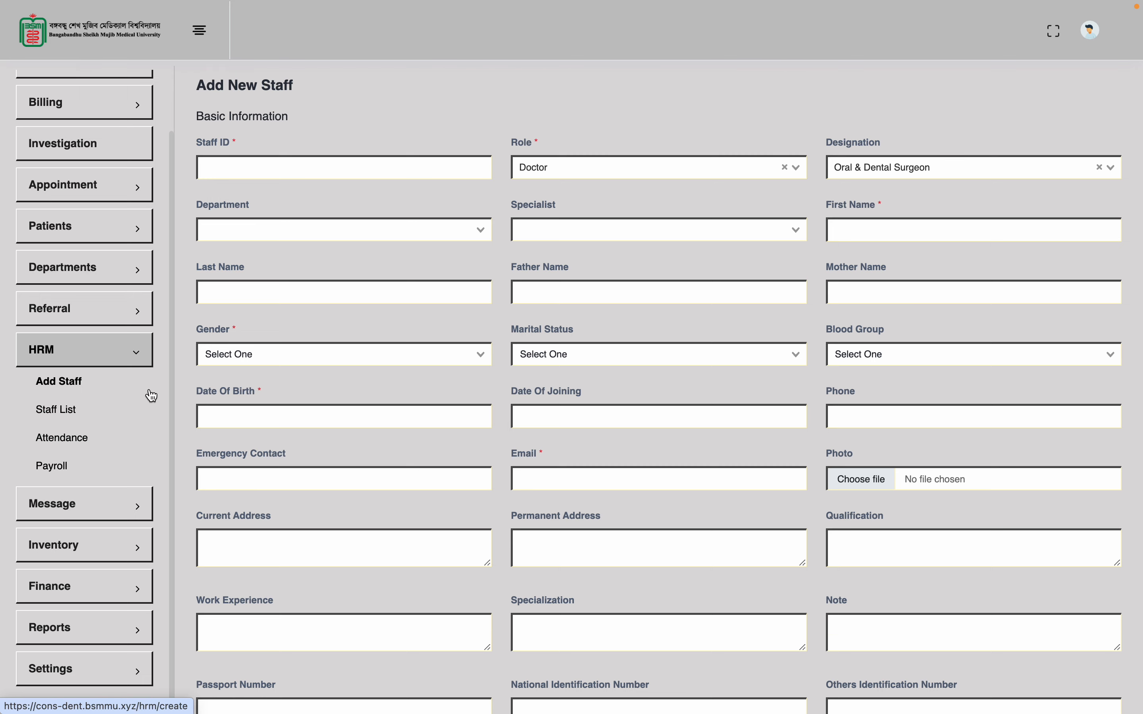
left_click(84, 446)
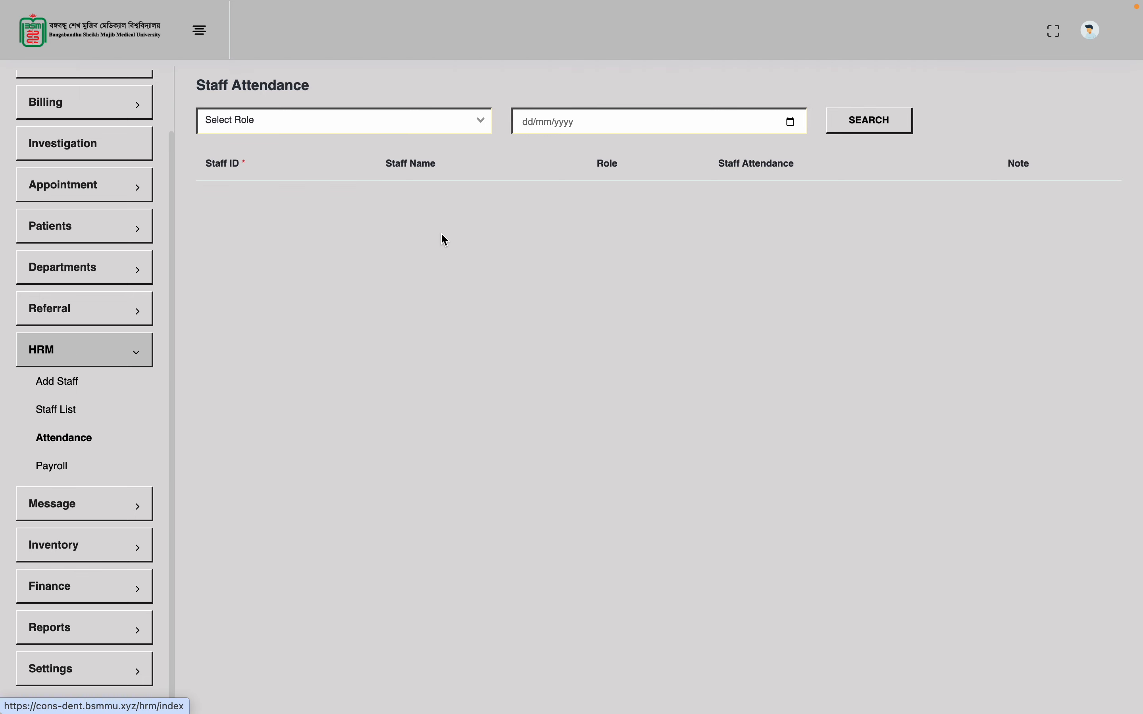
left_click(75, 467)
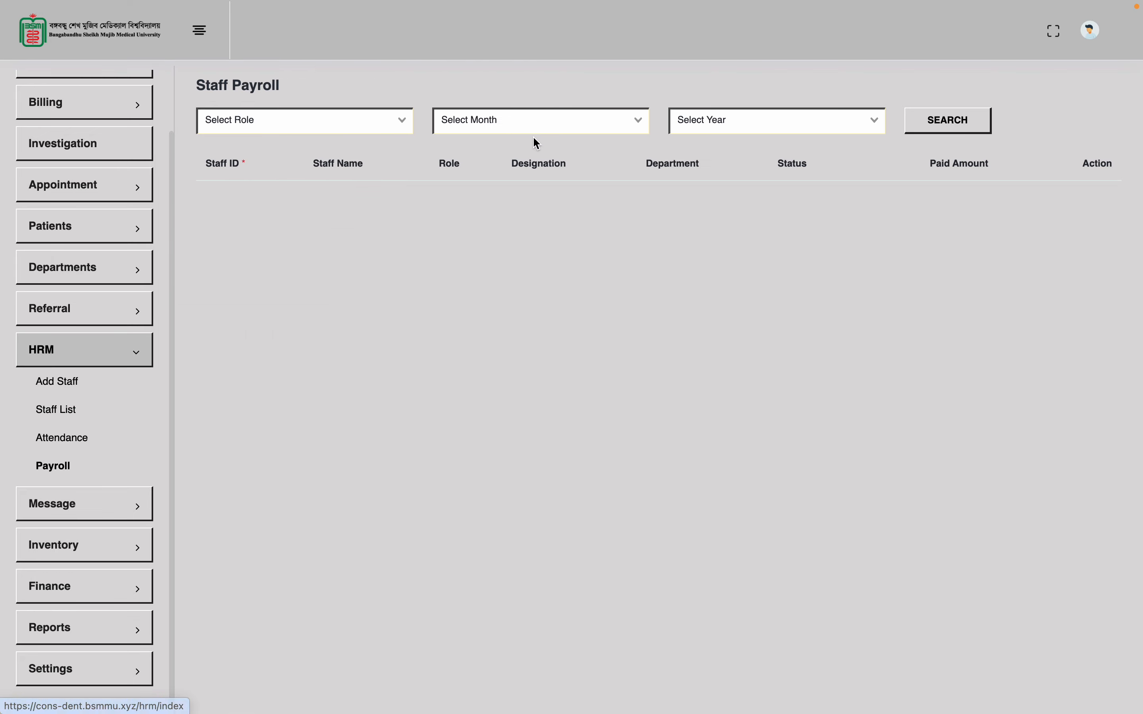